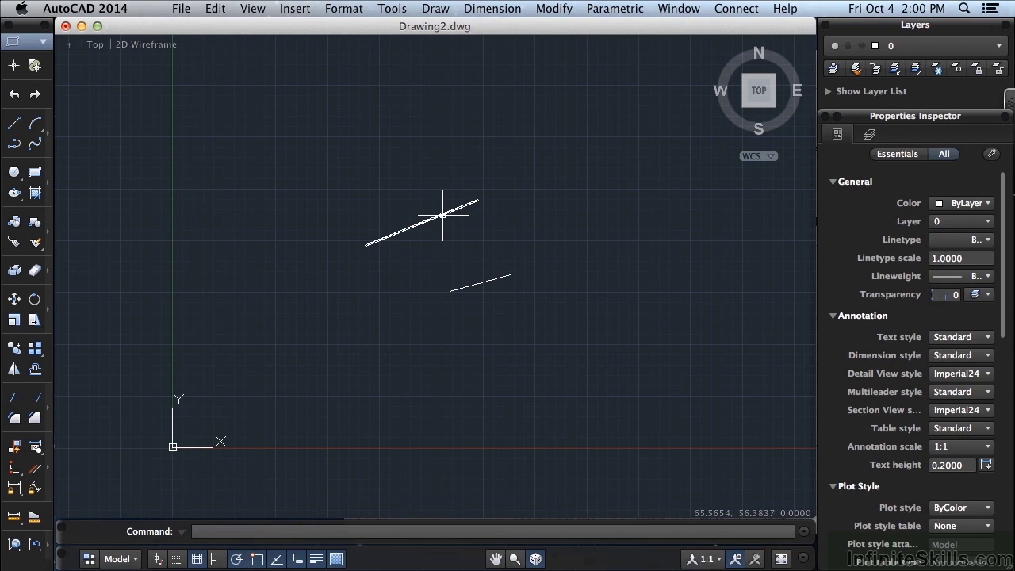
{"action": "left_click", "coordinate": [443, 214]}
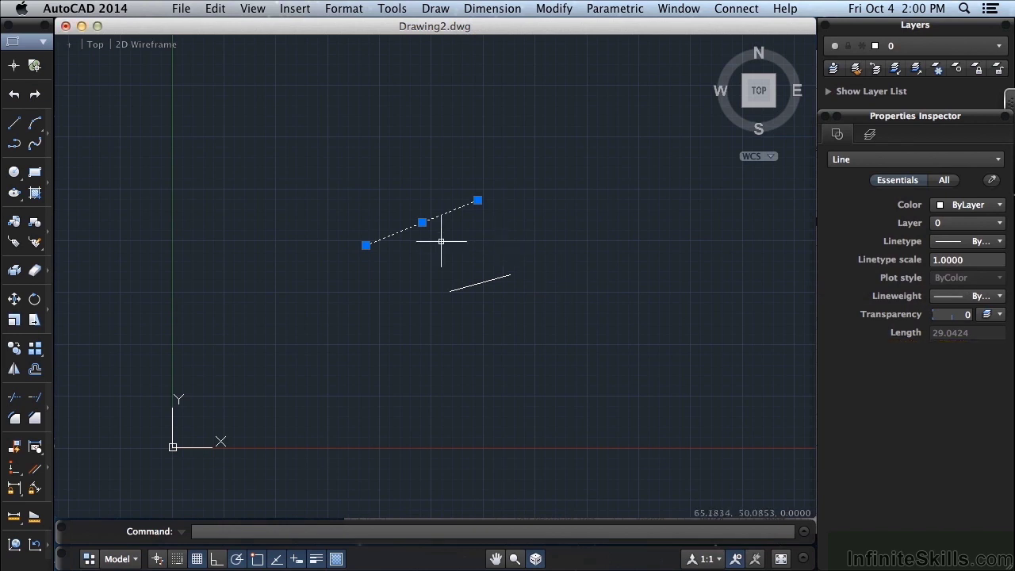
{"action": "key", "text": "Escape"}
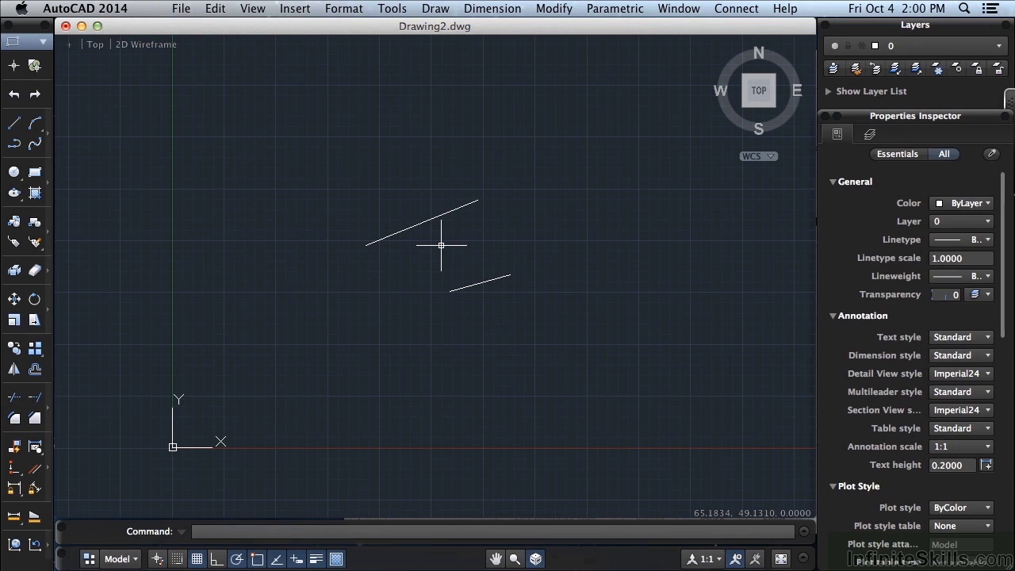
{"action": "right_click", "coordinate": [442, 245]}
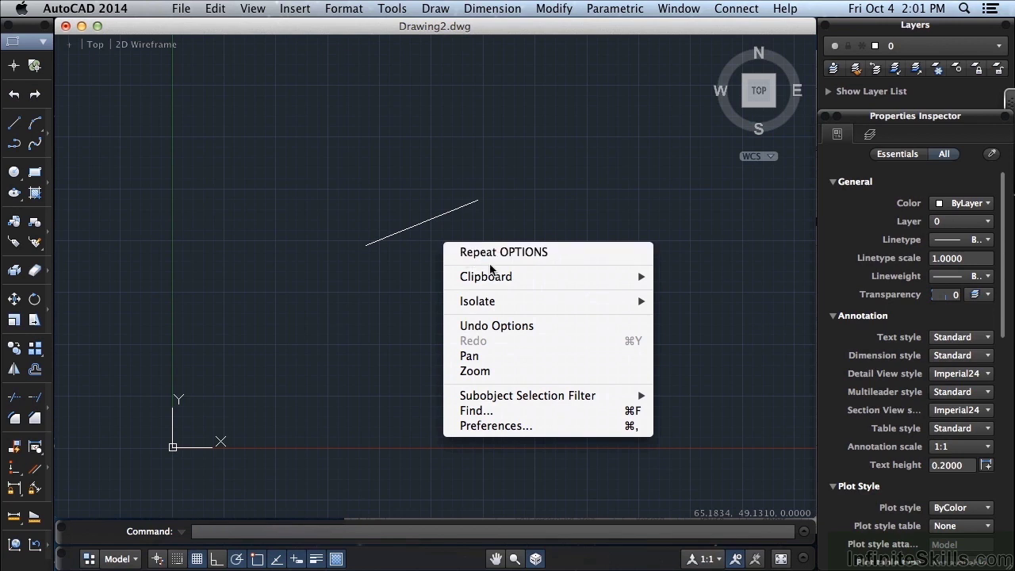
{"action": "mouse_move", "coordinate": [501, 279]}
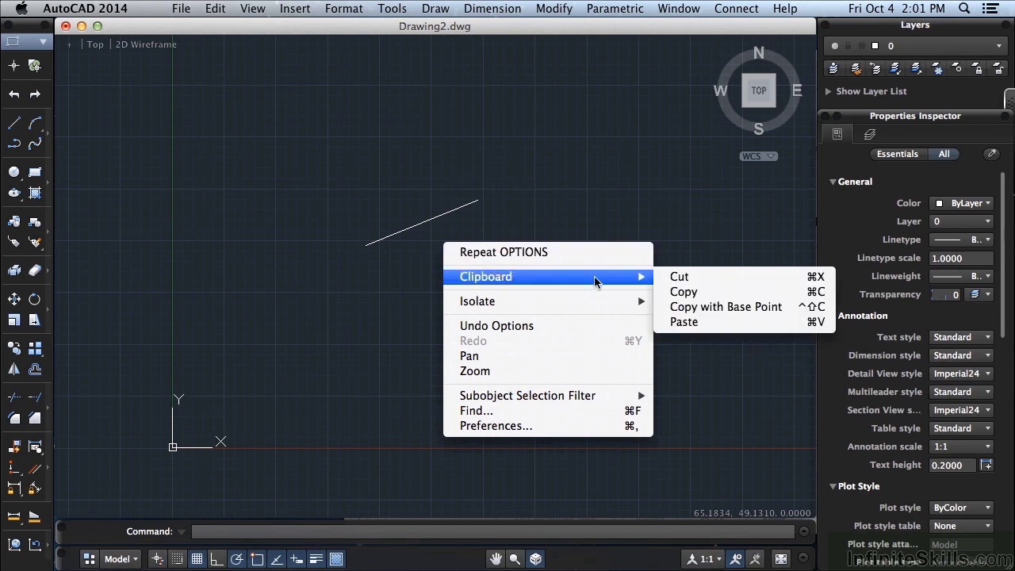
{"action": "mouse_move", "coordinate": [600, 305]}
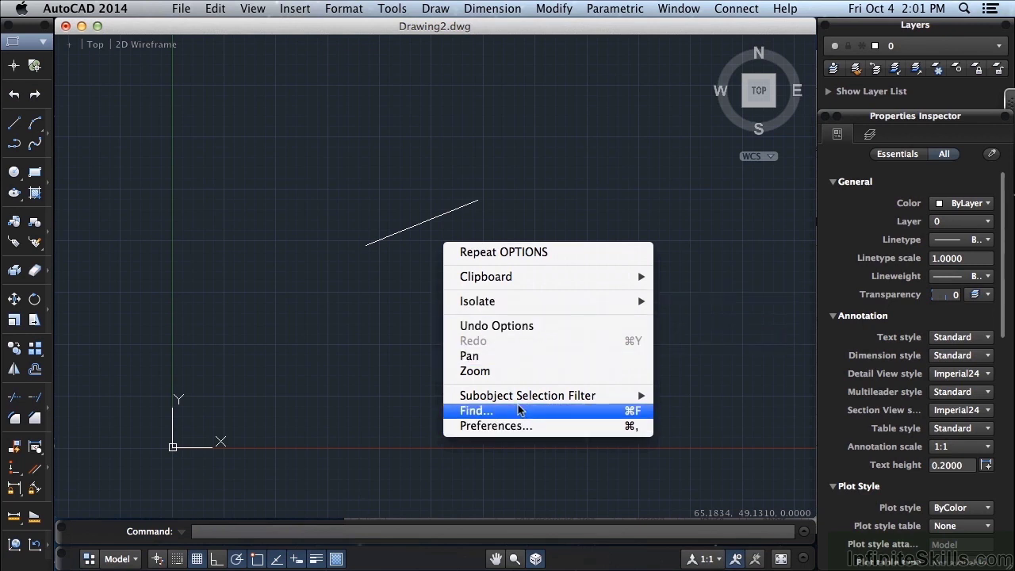
{"action": "mouse_move", "coordinate": [518, 397]}
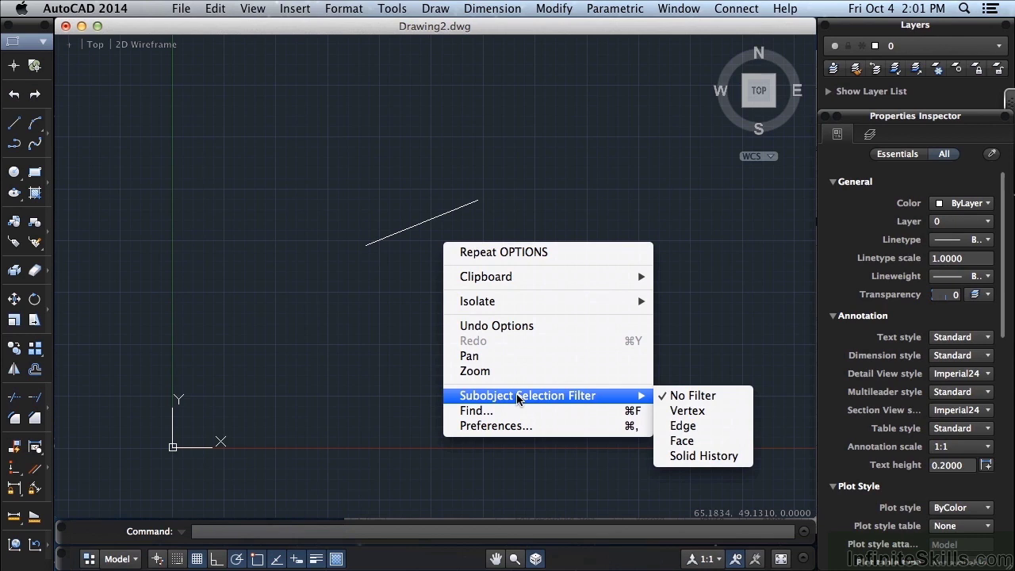
{"action": "left_click", "coordinate": [404, 369]}
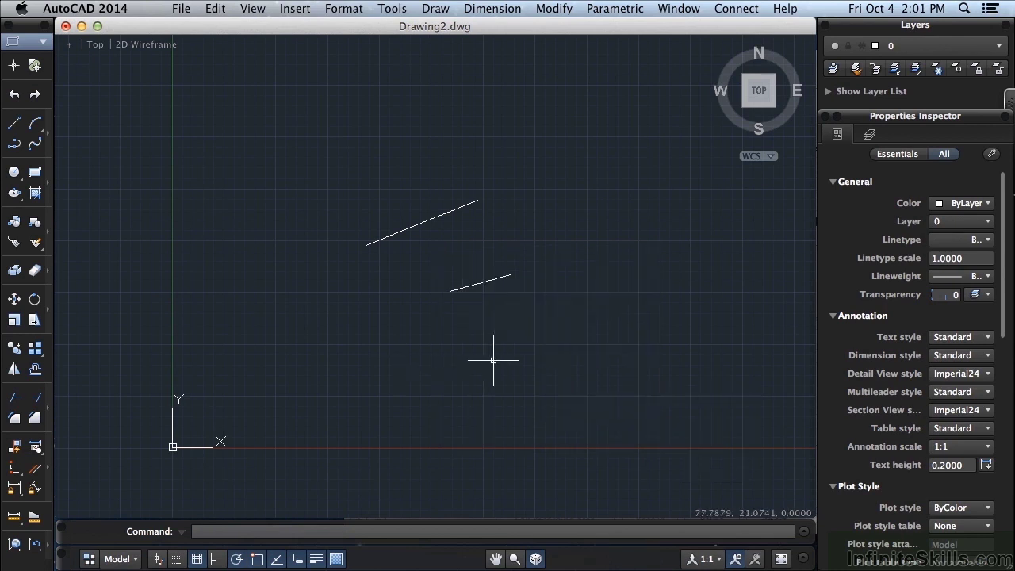
{"action": "left_click", "coordinate": [439, 217]}
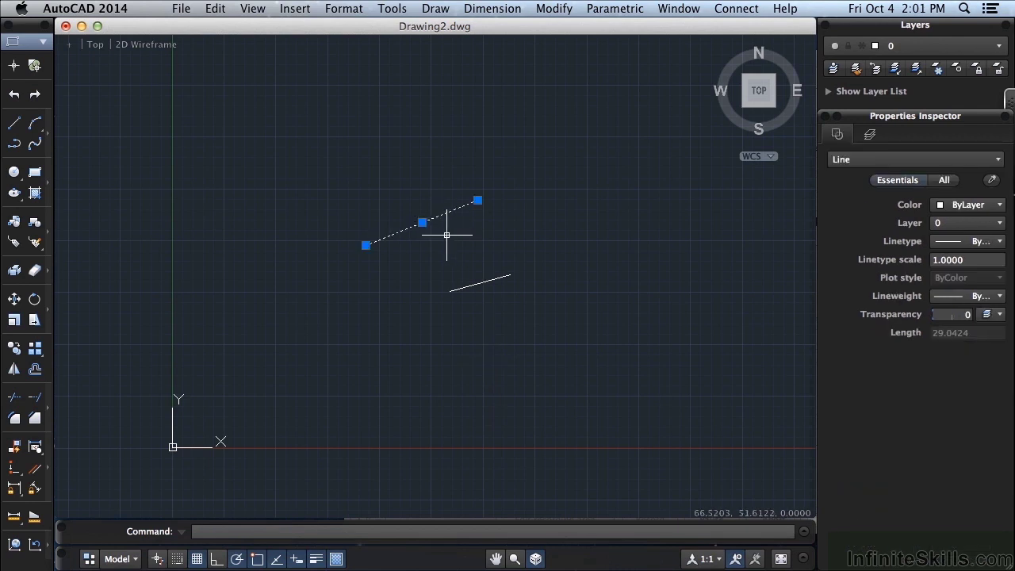
{"action": "right_click", "coordinate": [448, 236]}
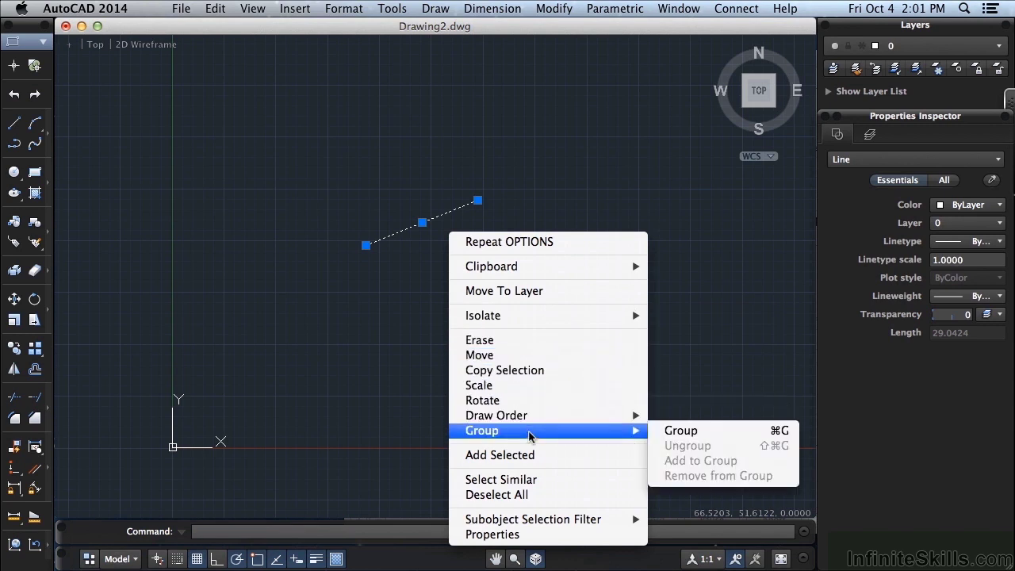
{"action": "left_click", "coordinate": [531, 405]}
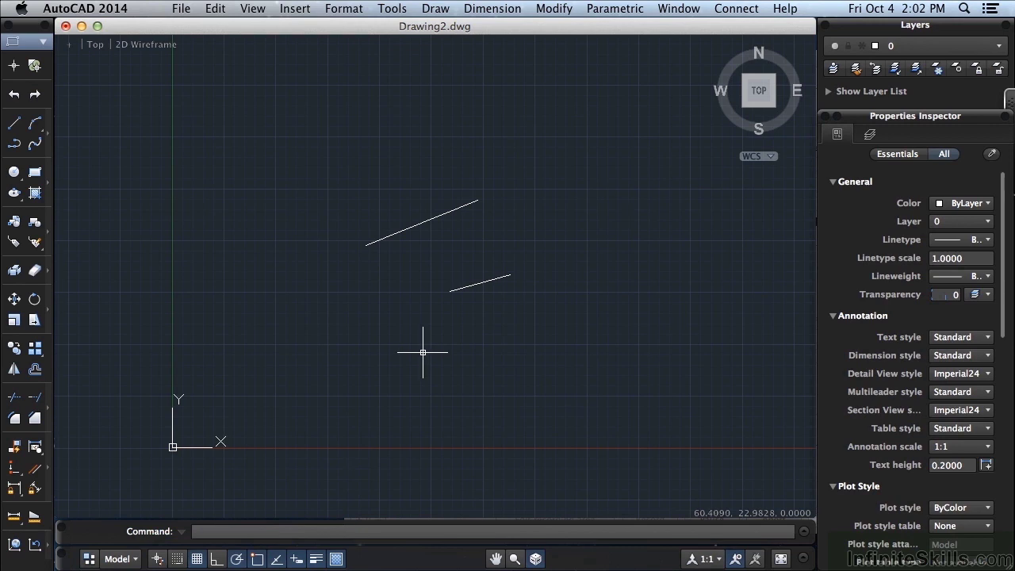
Open Application Preferences from the canvas context menu and browse its settings panes
{"action": "right_click", "coordinate": [422, 352]}
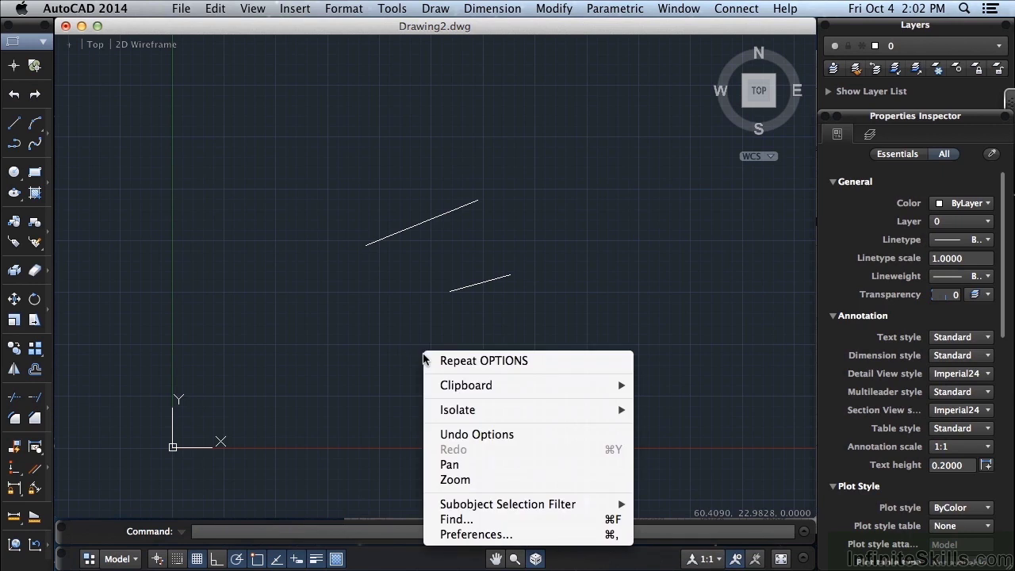
{"action": "left_click", "coordinate": [476, 536]}
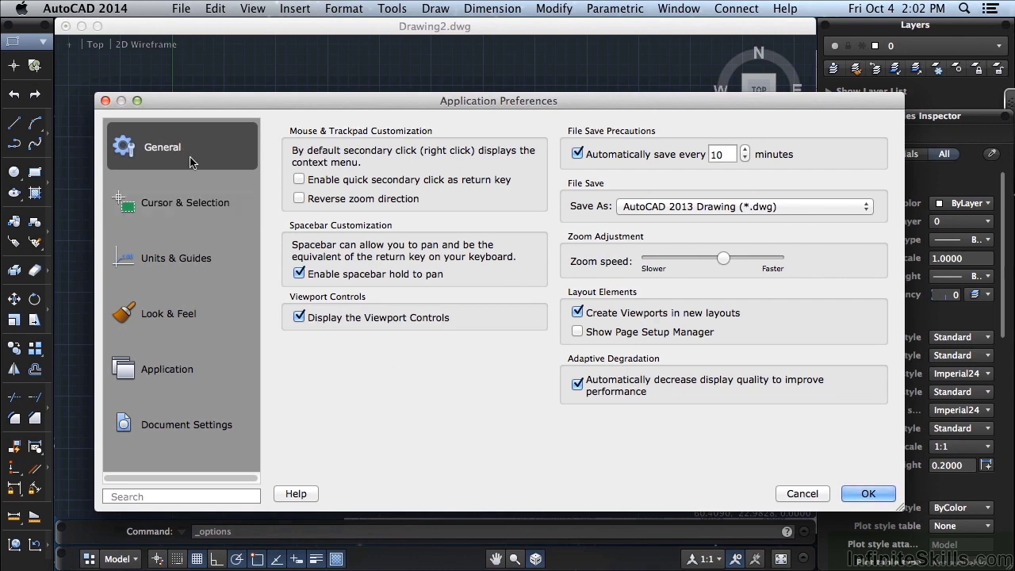
{"action": "left_click", "coordinate": [187, 203]}
{"action": "left_click", "coordinate": [192, 260]}
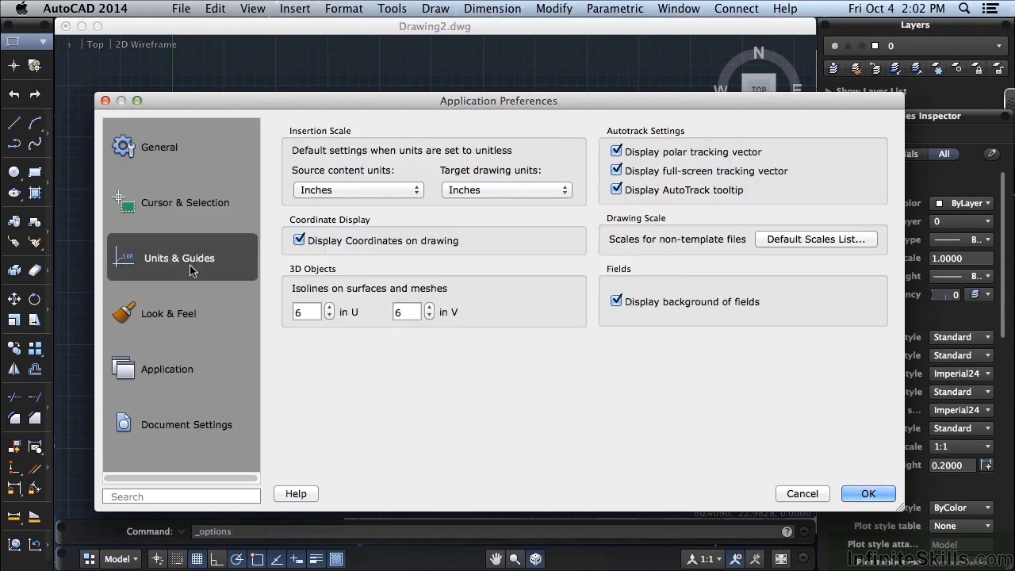
{"action": "left_click", "coordinate": [190, 316]}
{"action": "left_click", "coordinate": [192, 372]}
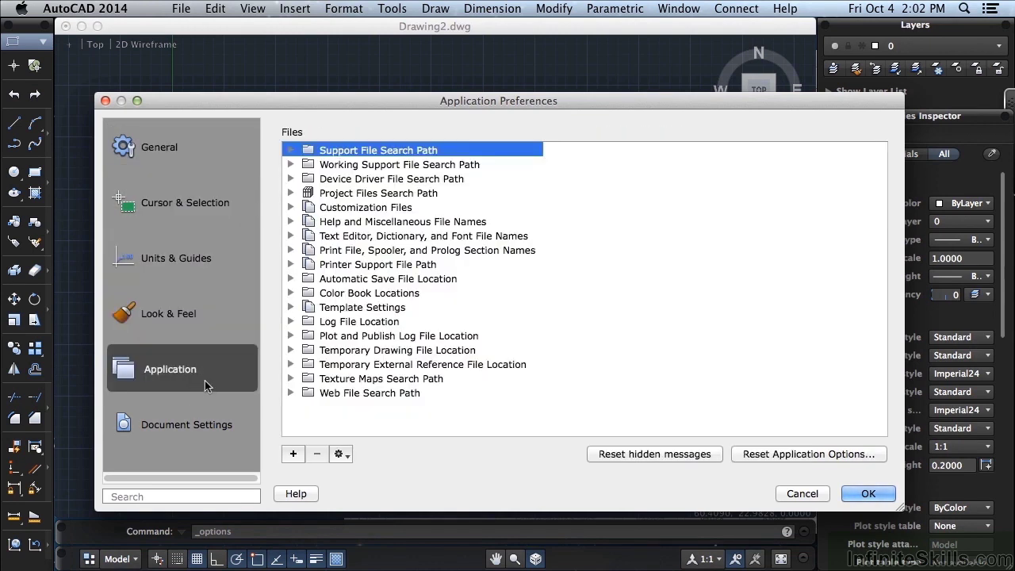
{"action": "left_click", "coordinate": [203, 423]}
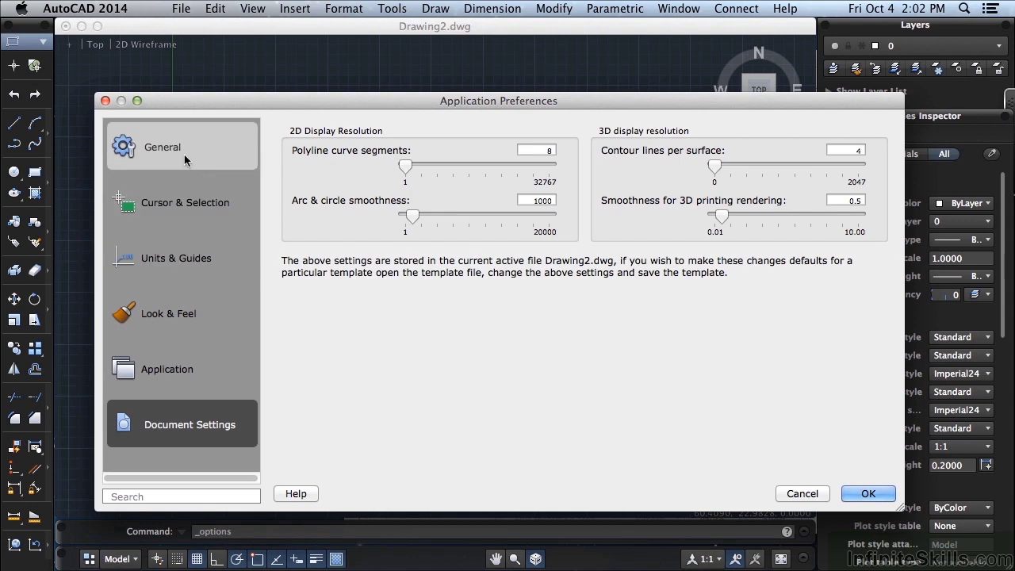
Turn on 'Enable quick secondary click as return key' in the General pane and confirm
{"action": "left_click", "coordinate": [184, 159]}
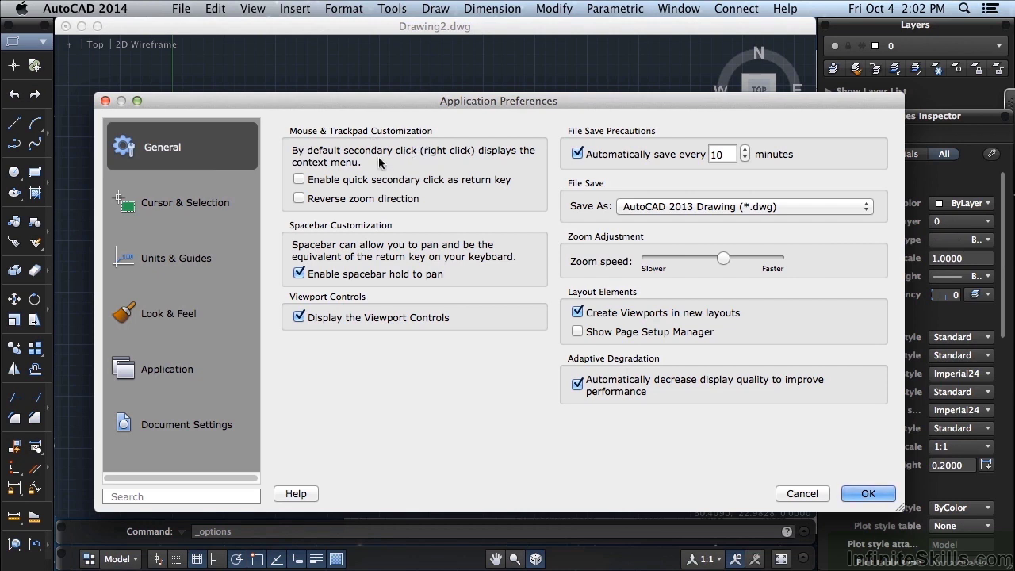
{"action": "left_click", "coordinate": [300, 180]}
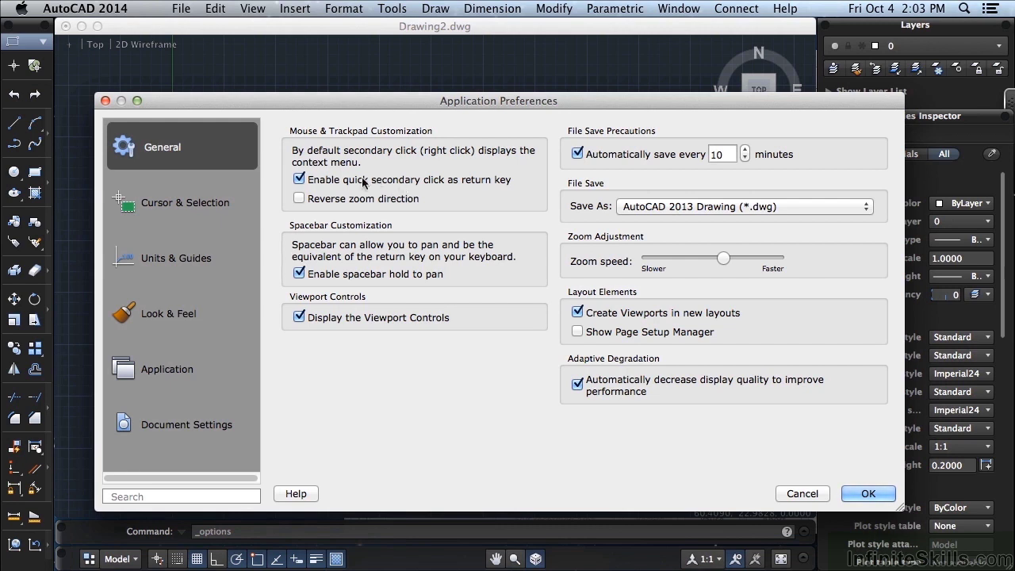
{"action": "left_click", "coordinate": [868, 494]}
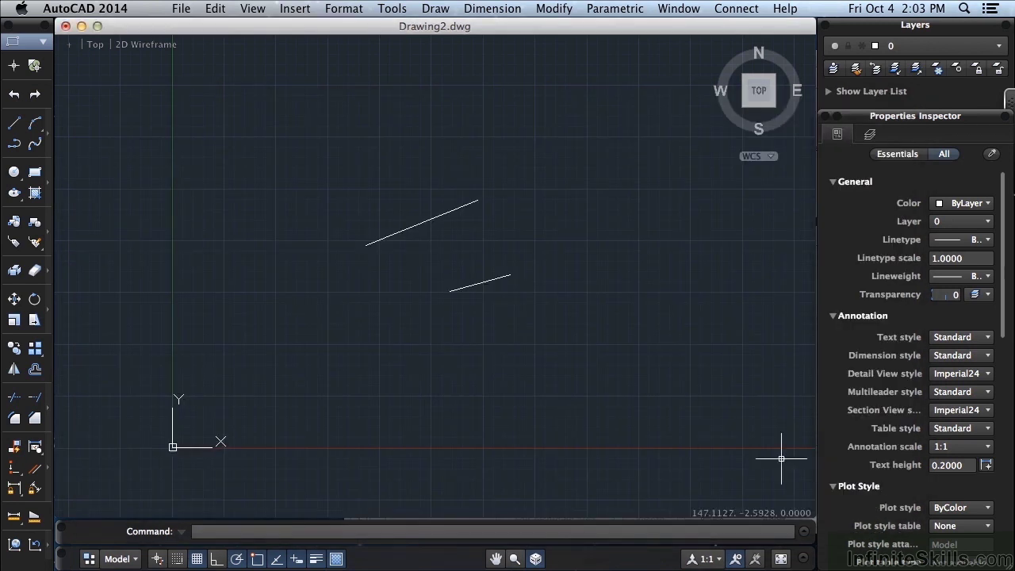
{"action": "right_click", "coordinate": [366, 303]}
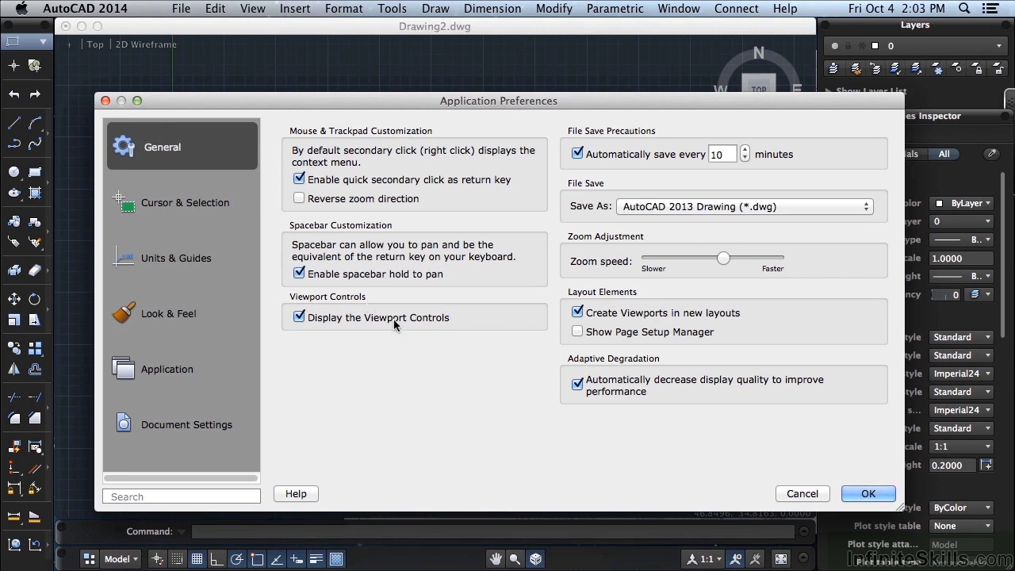
{"action": "left_click", "coordinate": [868, 494]}
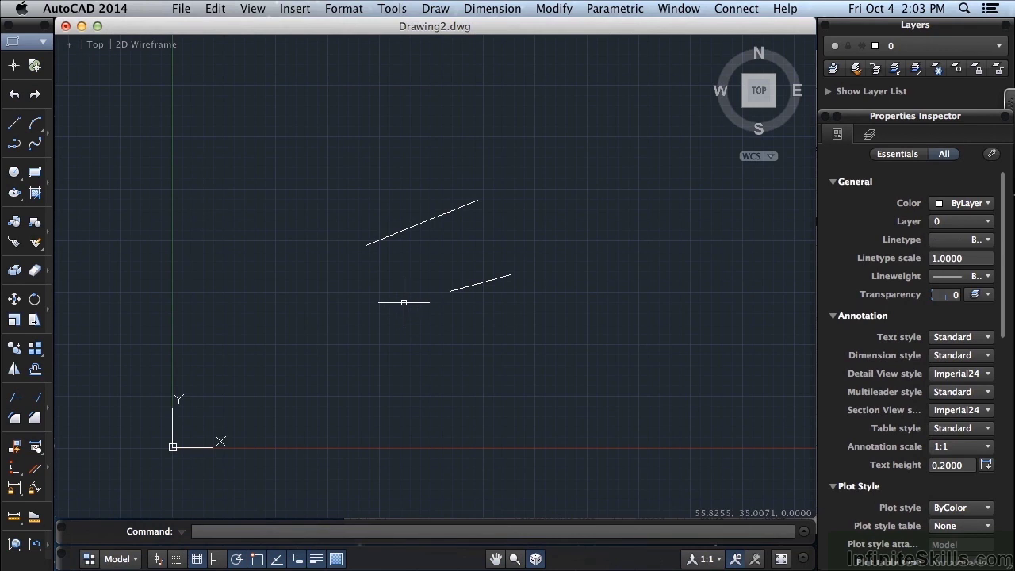
{"action": "right_click", "coordinate": [404, 303]}
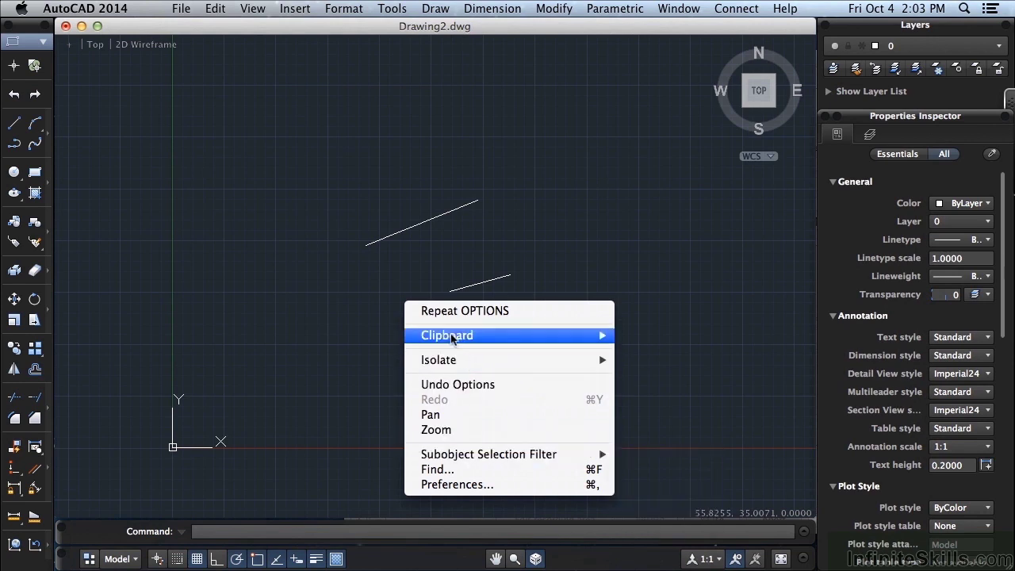
{"action": "mouse_move", "coordinate": [458, 455]}
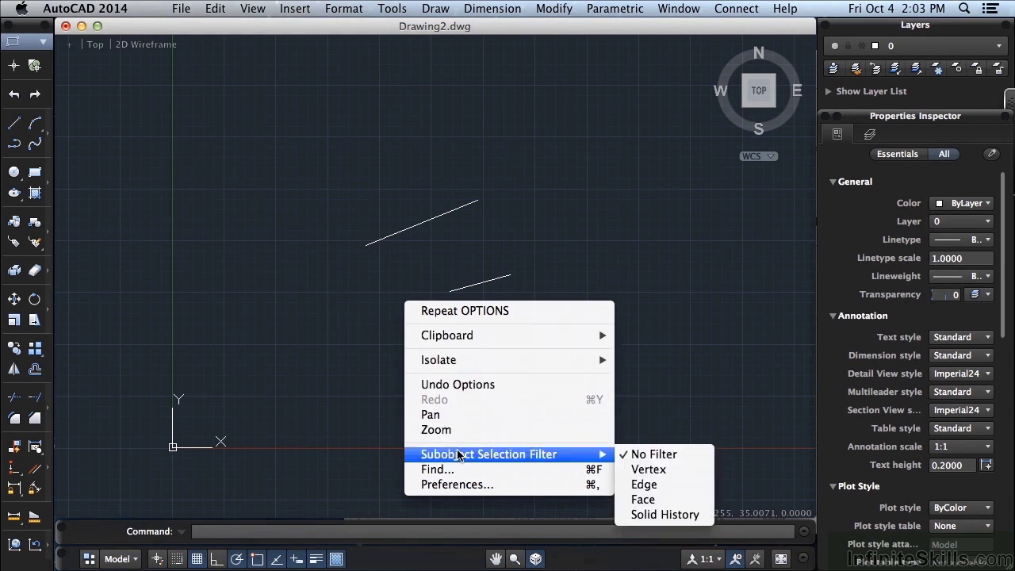
{"action": "key", "text": "Escape"}
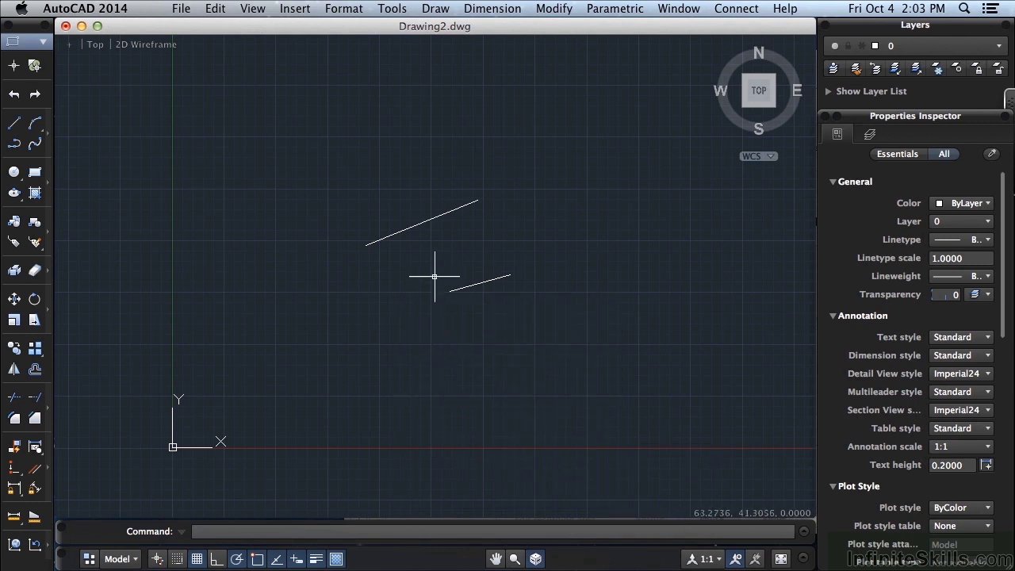
{"action": "type", "text": "L"}
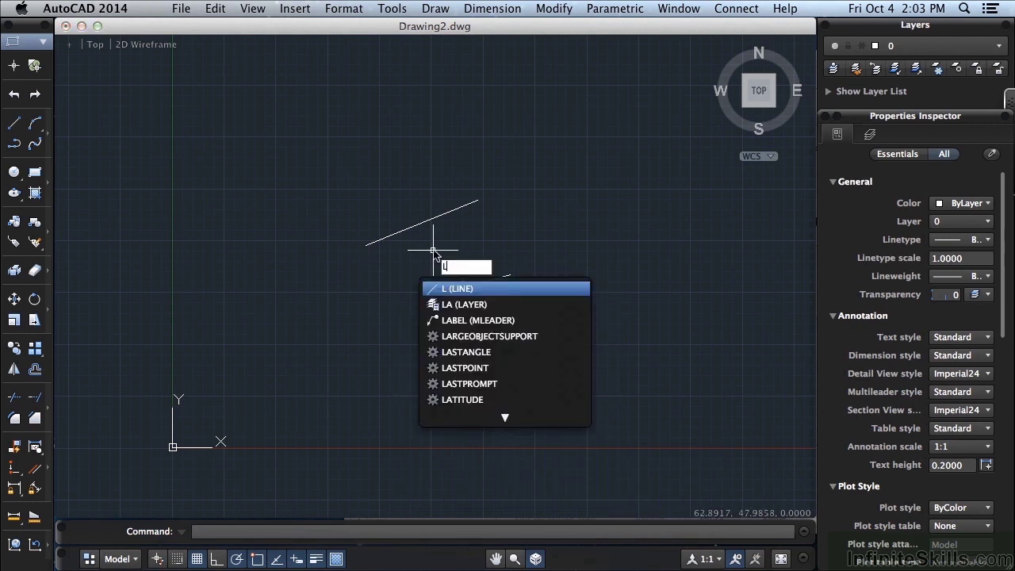
{"action": "key", "text": "Return"}
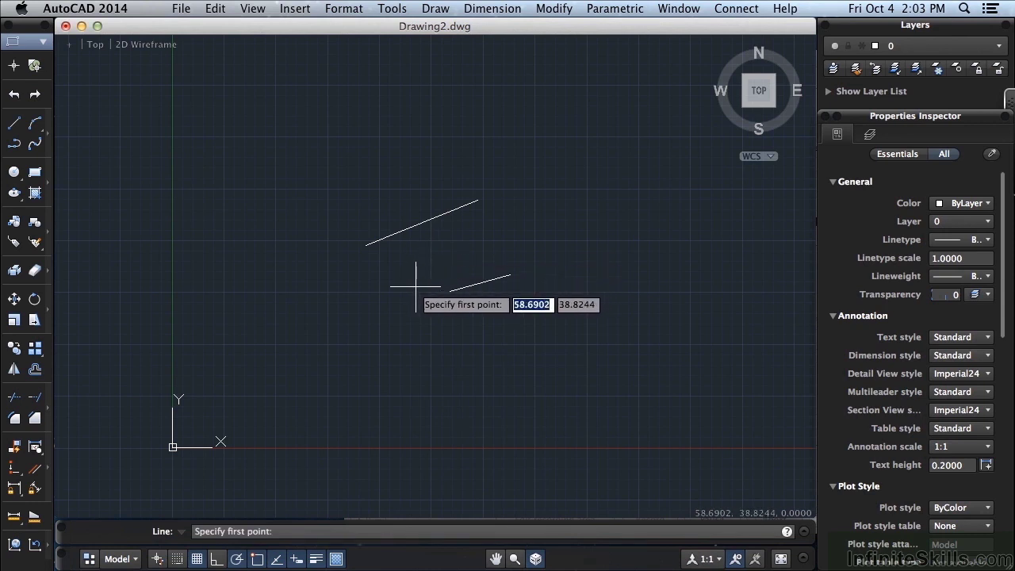
{"action": "key", "text": "Escape"}
{"action": "type", "text": "L"}
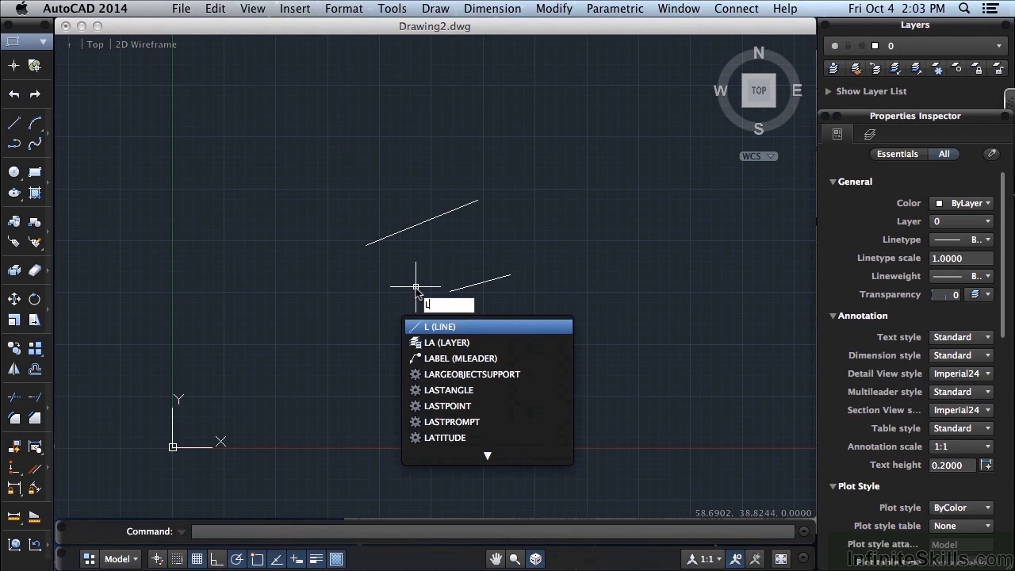
{"action": "key", "text": "Return"}
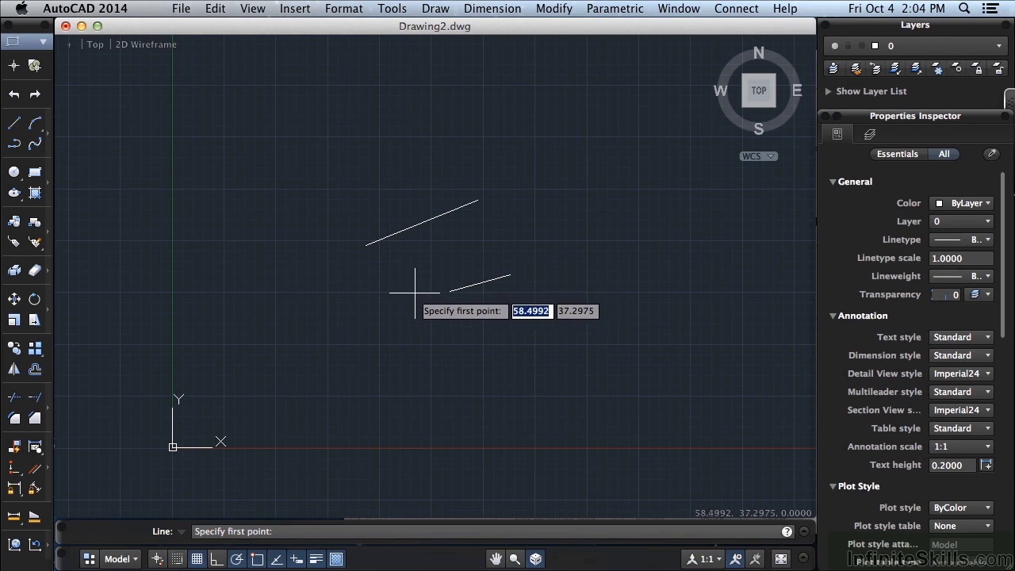
{"action": "key", "text": "Escape"}
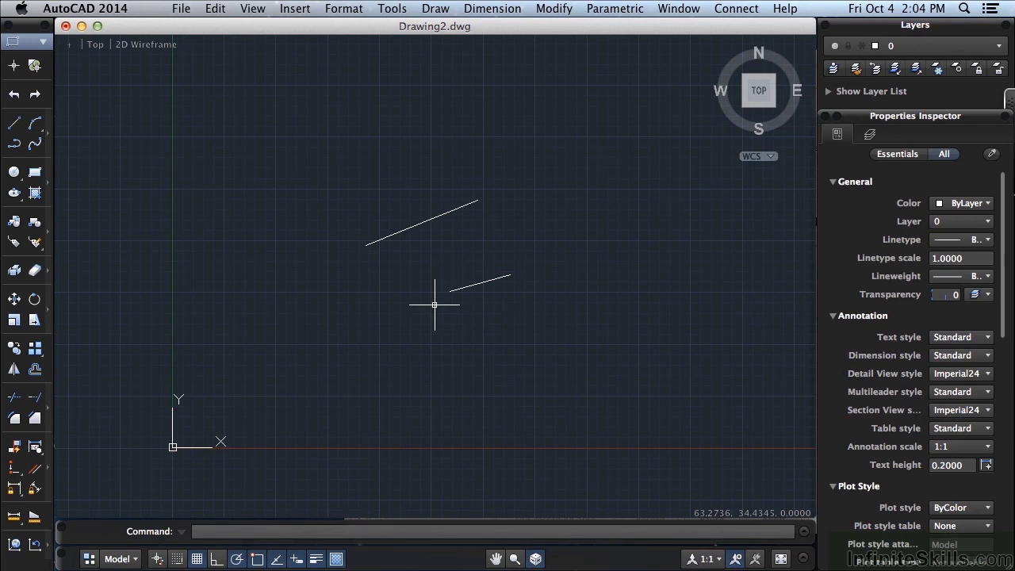
Zoom in and out with the wheel and pan to locate the two lines
{"action": "scroll", "coordinate": [435, 304], "scroll_direction": "down", "scroll_amount": 6}
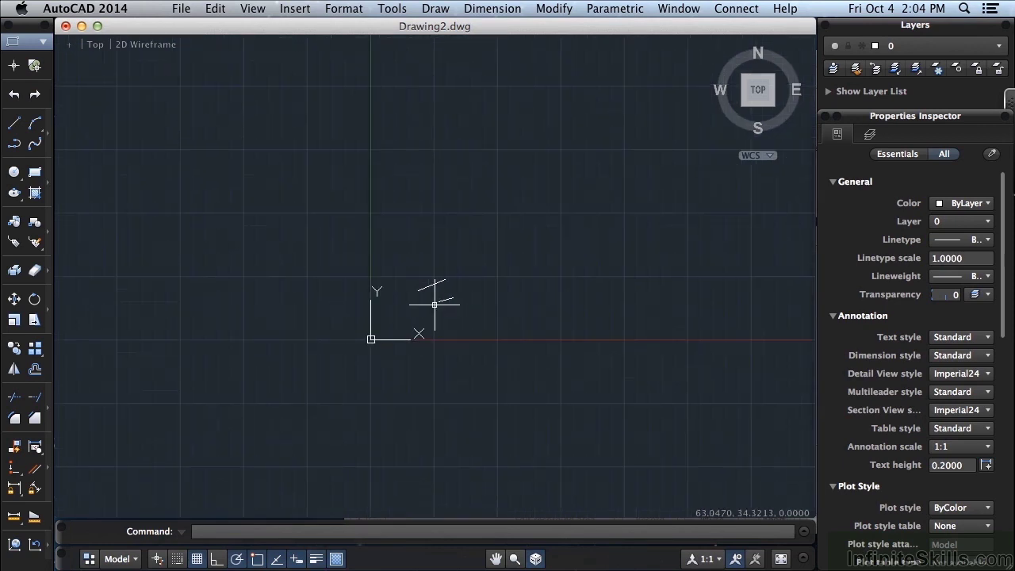
{"action": "scroll", "coordinate": [435, 305], "scroll_direction": "up", "scroll_amount": 8}
{"action": "scroll", "coordinate": [435, 304], "scroll_direction": "down", "scroll_amount": 3}
{"action": "scroll", "coordinate": [434, 305], "scroll_direction": "up", "scroll_amount": 8}
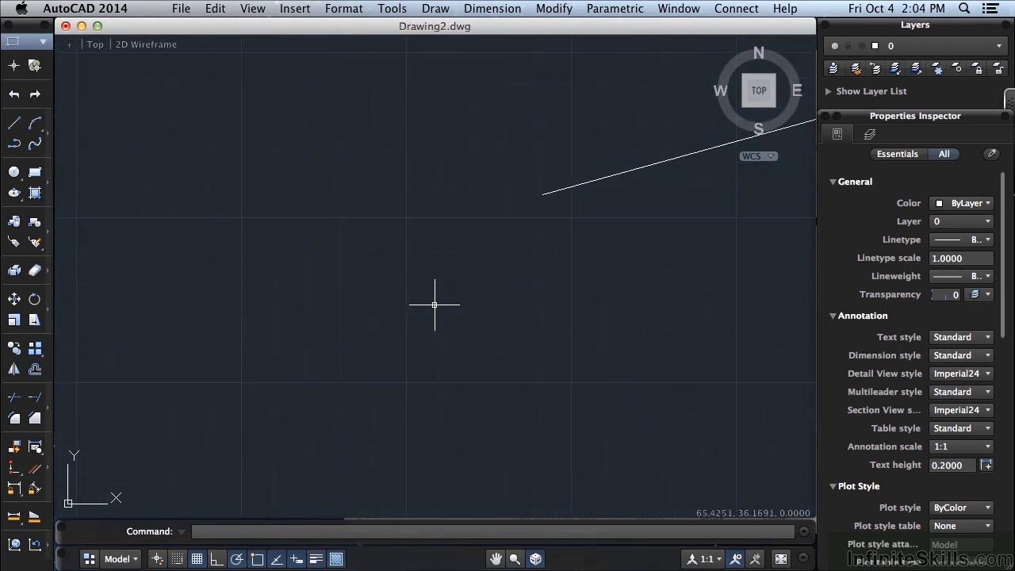
{"action": "scroll", "coordinate": [434, 304], "scroll_direction": "down", "scroll_amount": 6}
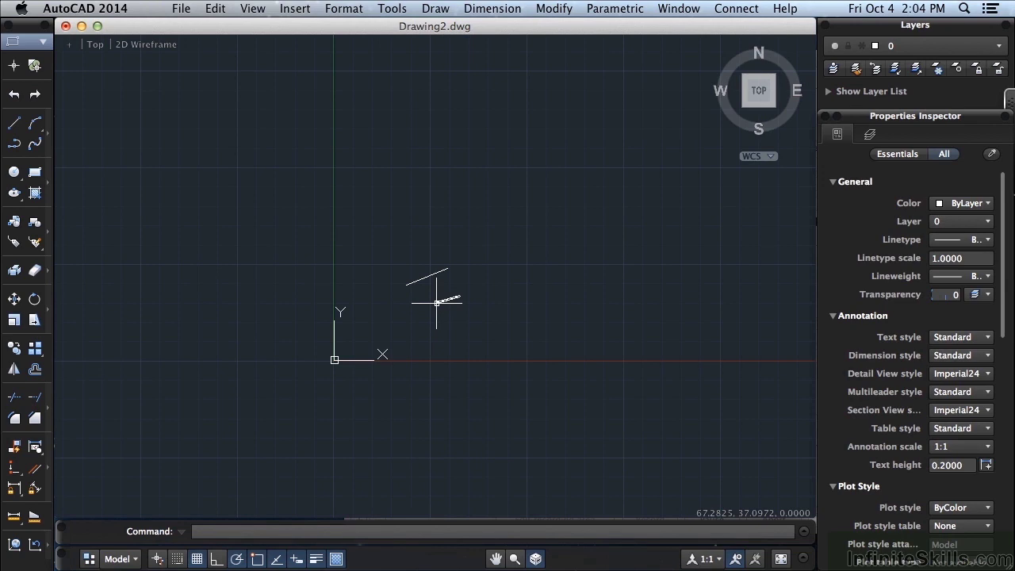
{"action": "scroll", "coordinate": [436, 299], "scroll_direction": "up", "scroll_amount": 5}
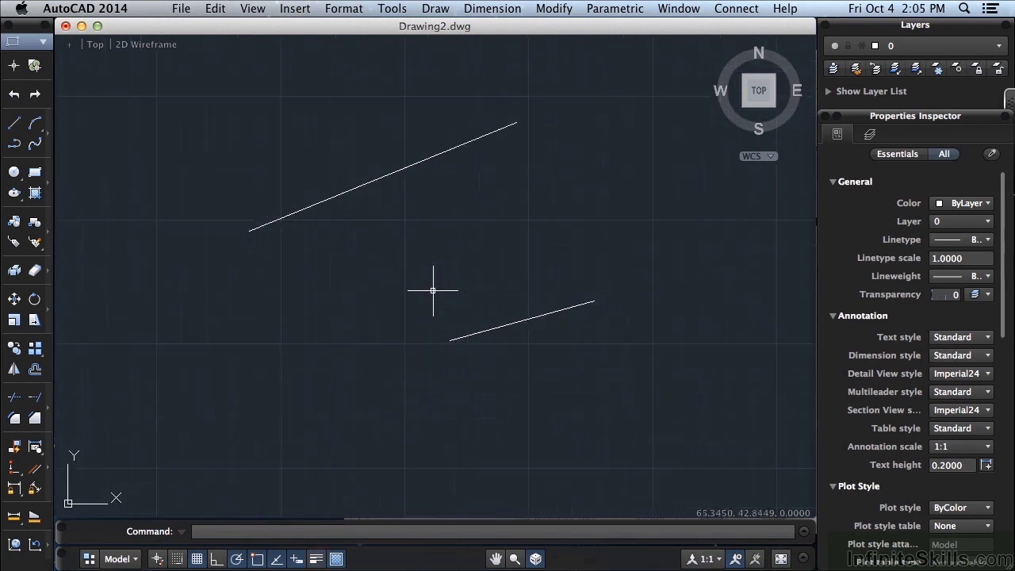
{"action": "scroll", "coordinate": [432, 289], "scroll_direction": "down", "scroll_amount": 2}
{"action": "scroll", "coordinate": [431, 288], "scroll_direction": "up", "scroll_amount": 2}
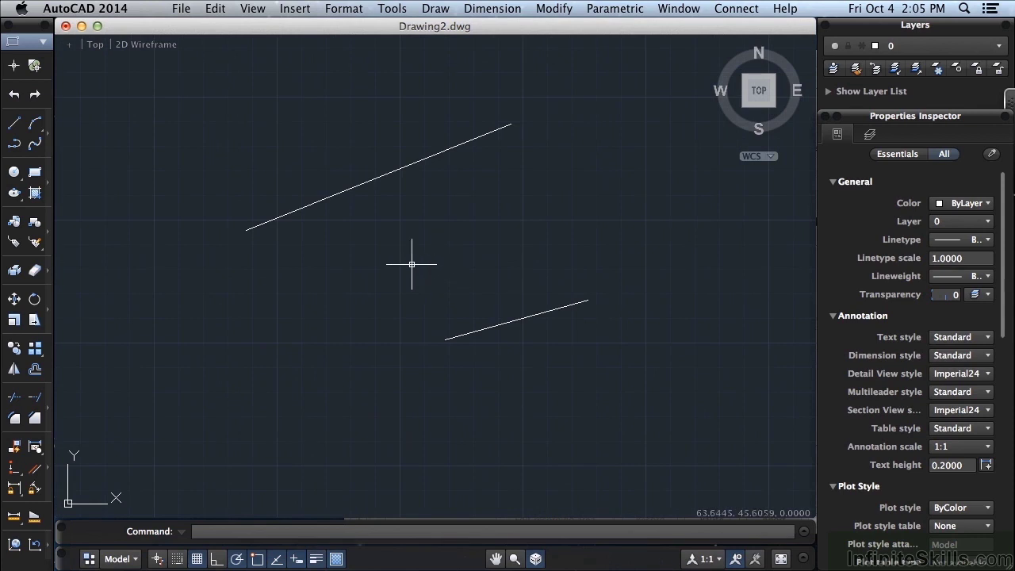
{"action": "scroll", "coordinate": [376, 272], "scroll_direction": "down", "scroll_amount": 3}
{"action": "mouse_move", "coordinate": [399, 288]}
{"action": "middle_mouse_down"}
{"action": "mouse_move", "coordinate": [576, 288]}
{"action": "mouse_move", "coordinate": [365, 281]}
{"action": "mouse_move", "coordinate": [392, 285]}
{"action": "mouse_move", "coordinate": [467, 231]}
{"action": "mouse_move", "coordinate": [265, 156]}
{"action": "mouse_move", "coordinate": [431, 404]}
{"action": "mouse_move", "coordinate": [394, 315]}
{"action": "mouse_move", "coordinate": [375, 296]}
{"action": "middle_mouse_up"}
{"action": "scroll", "coordinate": [442, 309], "scroll_direction": "up", "scroll_amount": 5}
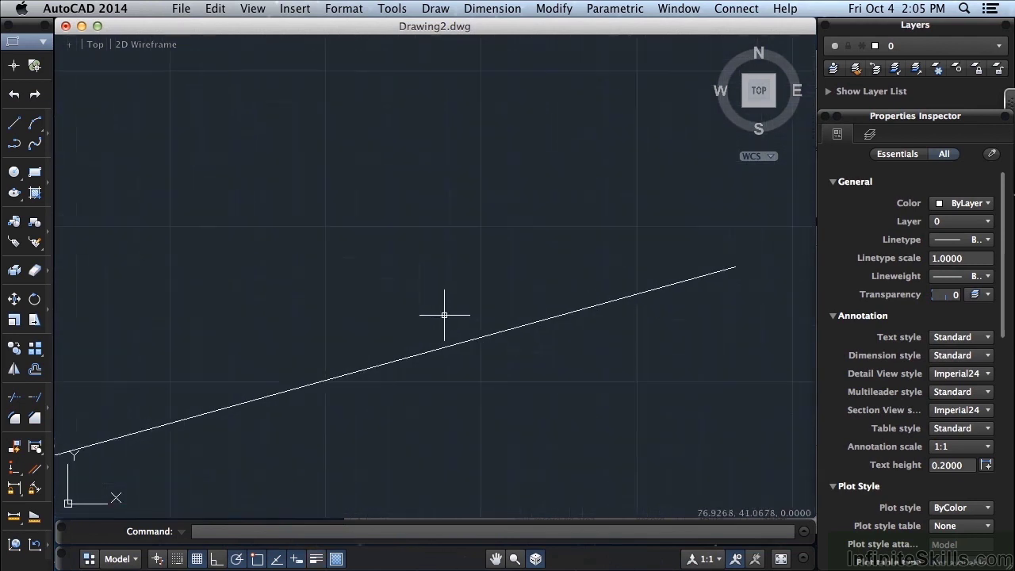
{"action": "mouse_move", "coordinate": [510, 314]}
{"action": "middle_mouse_down"}
{"action": "mouse_move", "coordinate": [364, 310]}
{"action": "mouse_move", "coordinate": [235, 336]}
{"action": "middle_mouse_up"}
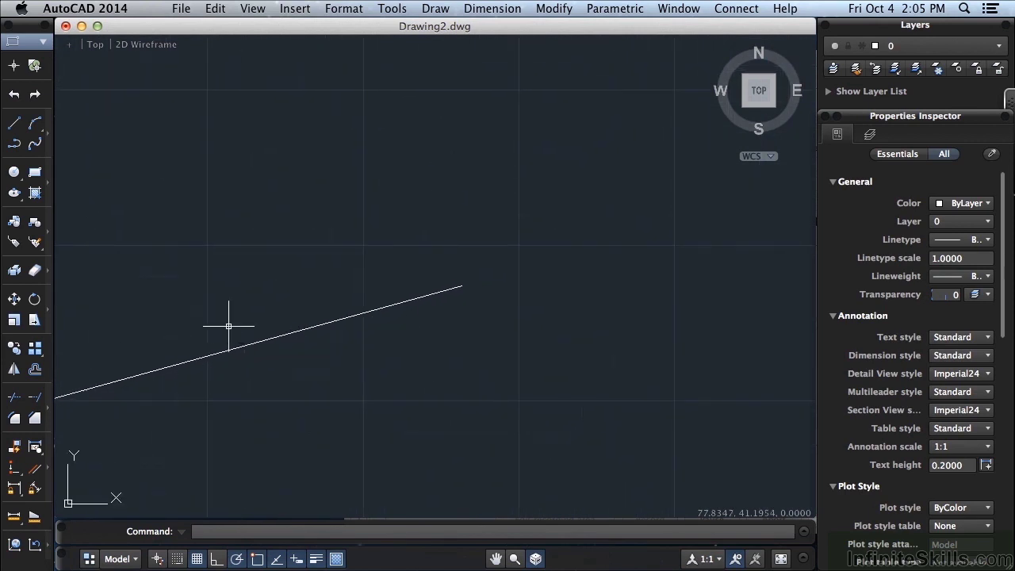
Fine-tune zoom and pan until both lines and the origin fit comfortably in view
{"action": "scroll", "coordinate": [521, 309], "scroll_direction": "down", "scroll_amount": 3}
{"action": "middle_click_drag", "start_coordinate": [521, 309], "coordinate": [627, 329]}
{"action": "scroll", "coordinate": [626, 328], "scroll_direction": "left", "scroll_amount": 5}
{"action": "scroll", "coordinate": [546, 285], "scroll_direction": "right", "scroll_amount": 5}
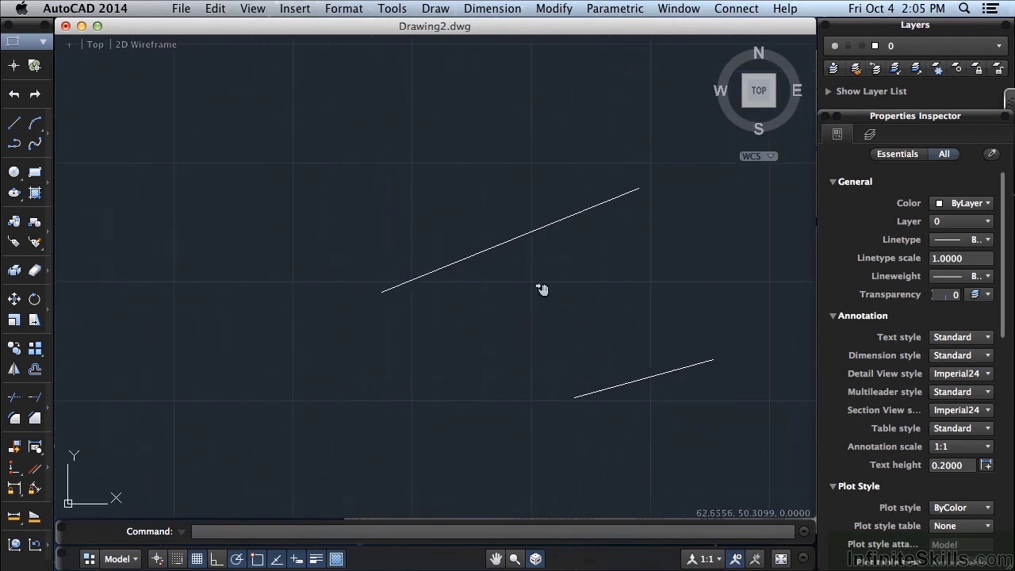
{"action": "scroll", "coordinate": [506, 287], "scroll_direction": "right", "scroll_amount": 5}
{"action": "scroll", "coordinate": [344, 265], "scroll_direction": "down", "scroll_amount": 5}
{"action": "scroll", "coordinate": [346, 266], "scroll_direction": "down", "scroll_amount": 3}
{"action": "scroll", "coordinate": [346, 265], "scroll_direction": "left", "scroll_amount": 5}
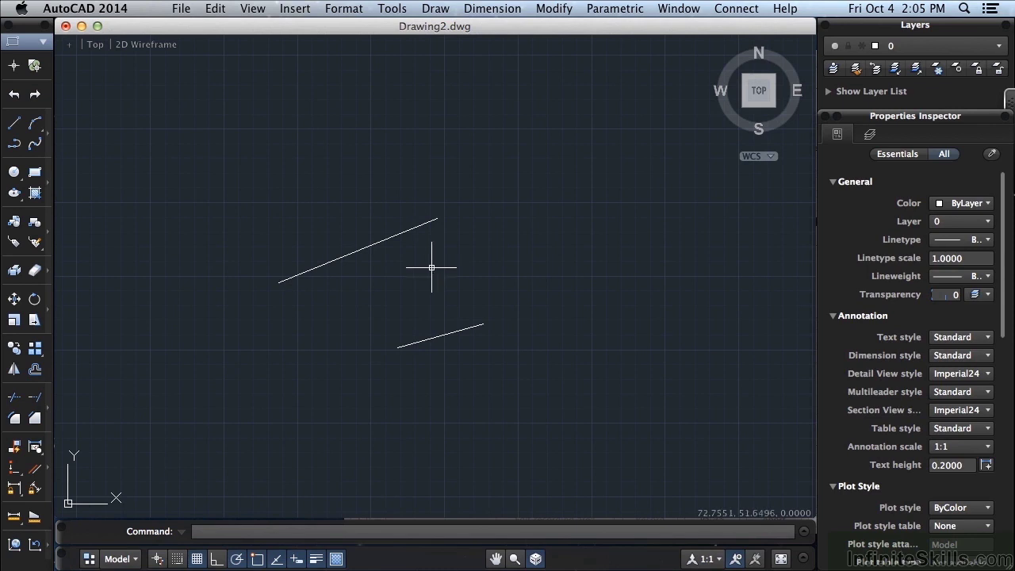
{"action": "scroll", "coordinate": [432, 267], "scroll_direction": "up", "scroll_amount": 5}
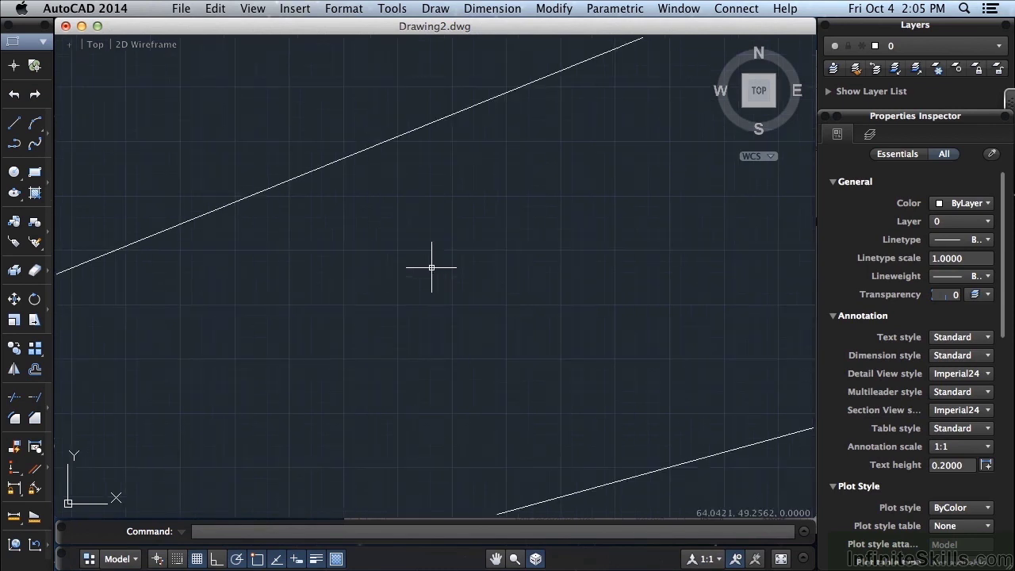
{"action": "scroll", "coordinate": [432, 268], "scroll_direction": "down", "scroll_amount": 5}
{"action": "scroll", "coordinate": [432, 267], "scroll_direction": "down", "scroll_amount": 4}
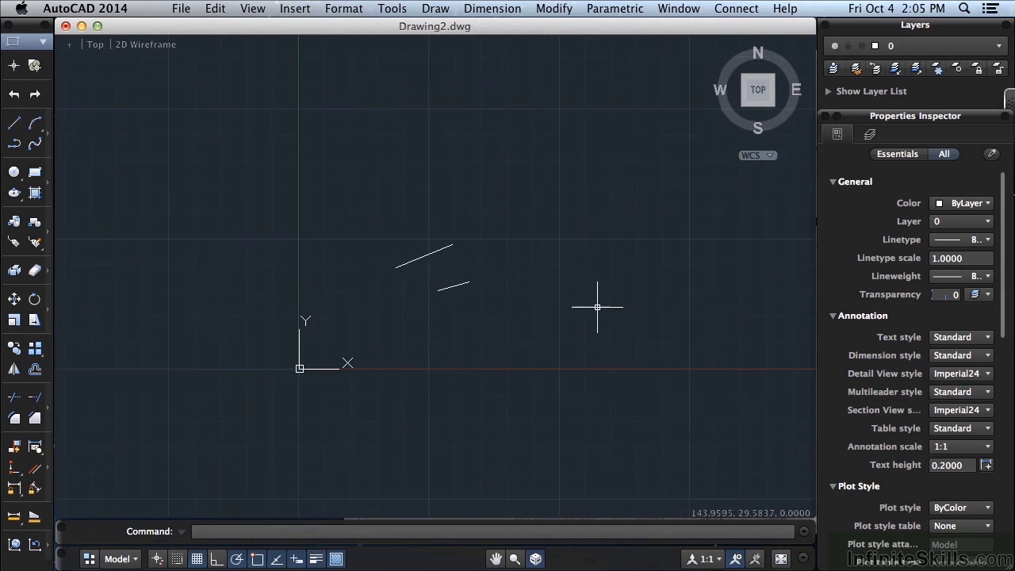
{"action": "middle_click_drag", "start_coordinate": [609, 318], "coordinate": [572, 271]}
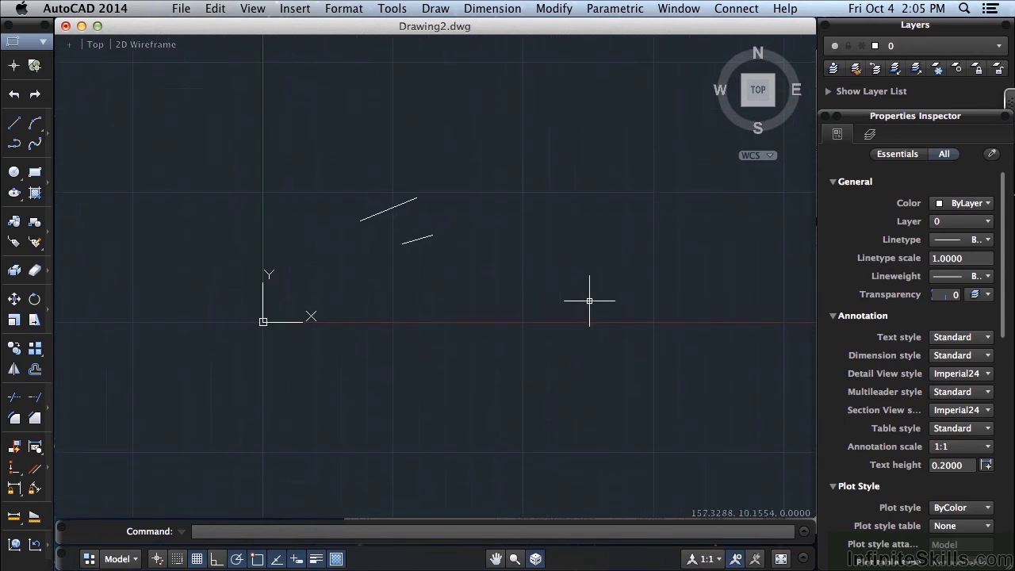
{"action": "mouse_move", "coordinate": [512, 304]}
{"action": "middle_mouse_down"}
{"action": "mouse_move", "coordinate": [539, 315]}
{"action": "mouse_move", "coordinate": [455, 315]}
{"action": "mouse_move", "coordinate": [468, 317]}
{"action": "middle_mouse_up"}
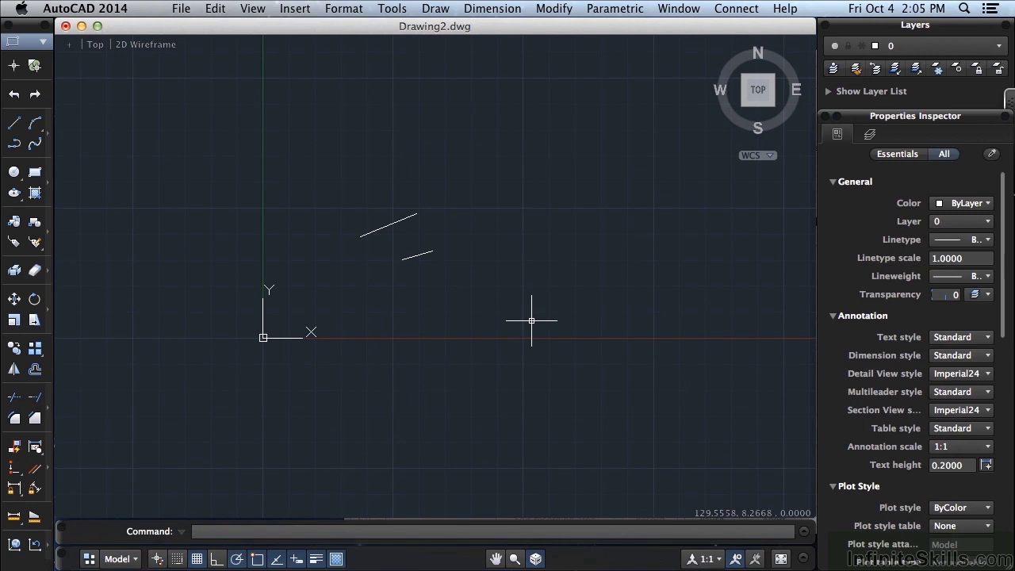
Regenerate the whole drawing with REA, then pan and zoom back to the two lines
{"action": "type", "text": "REA"}
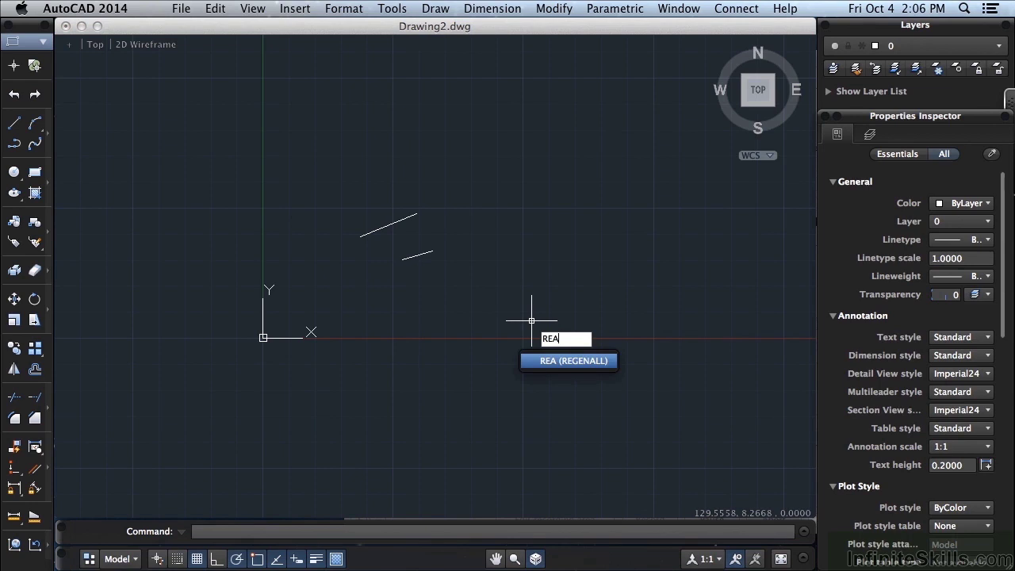
{"action": "key", "text": "Return"}
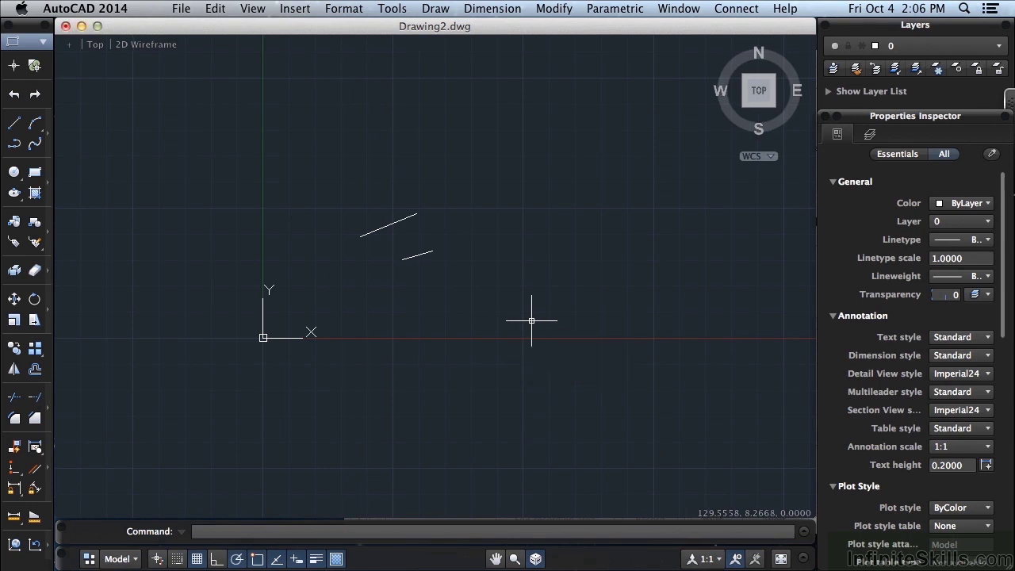
{"action": "mouse_move", "coordinate": [519, 317]}
{"action": "middle_mouse_down"}
{"action": "mouse_move", "coordinate": [721, 347]}
{"action": "mouse_move", "coordinate": [405, 344]}
{"action": "mouse_move", "coordinate": [426, 365]}
{"action": "middle_mouse_up"}
{"action": "scroll", "coordinate": [340, 277], "scroll_direction": "up", "scroll_amount": 5}
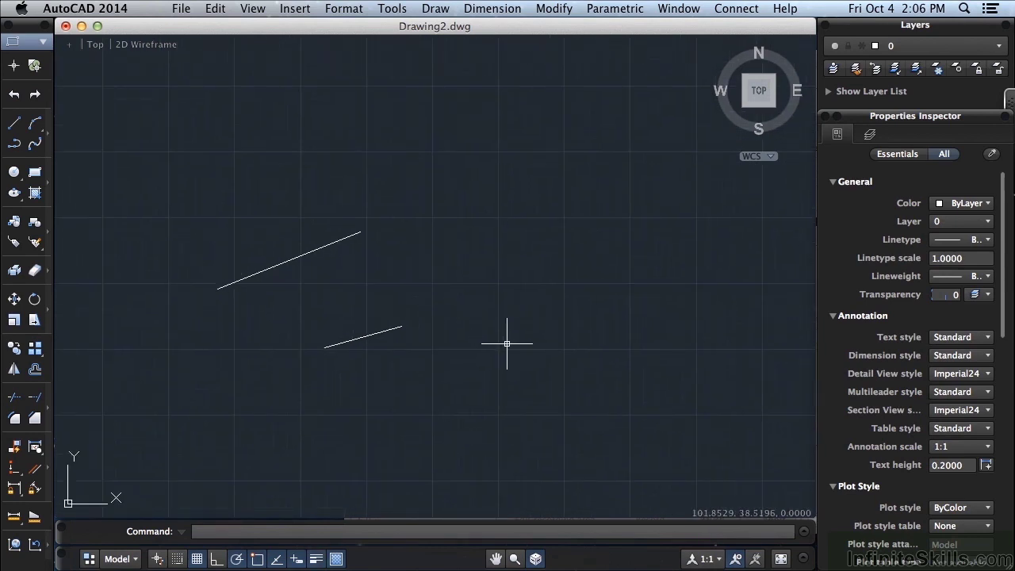
{"action": "scroll", "coordinate": [444, 308], "scroll_direction": "down", "scroll_amount": 4}
{"action": "scroll", "coordinate": [515, 349], "scroll_direction": "up", "scroll_amount": 2}
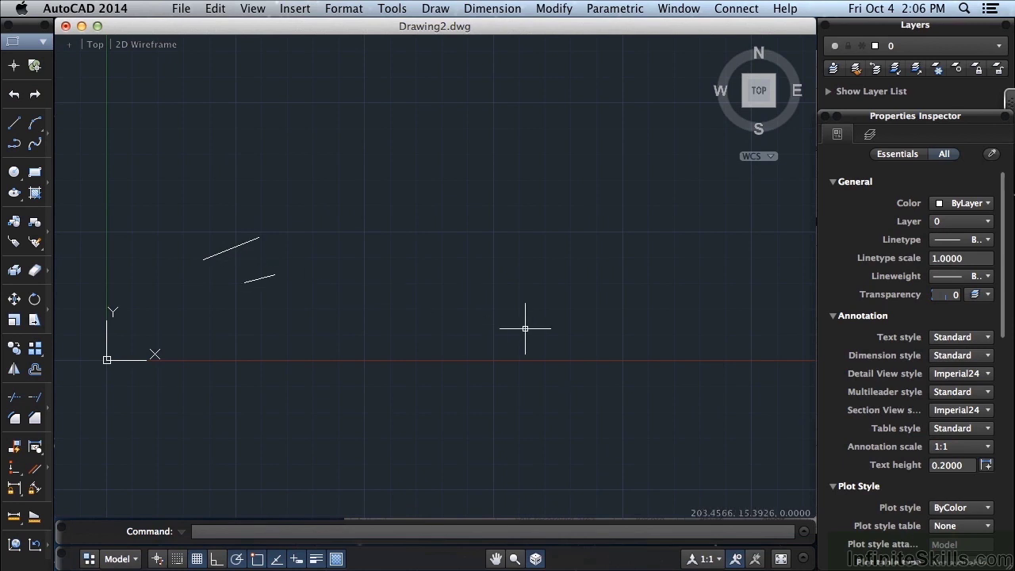
{"action": "scroll", "coordinate": [525, 329], "scroll_direction": "up", "scroll_amount": 5}
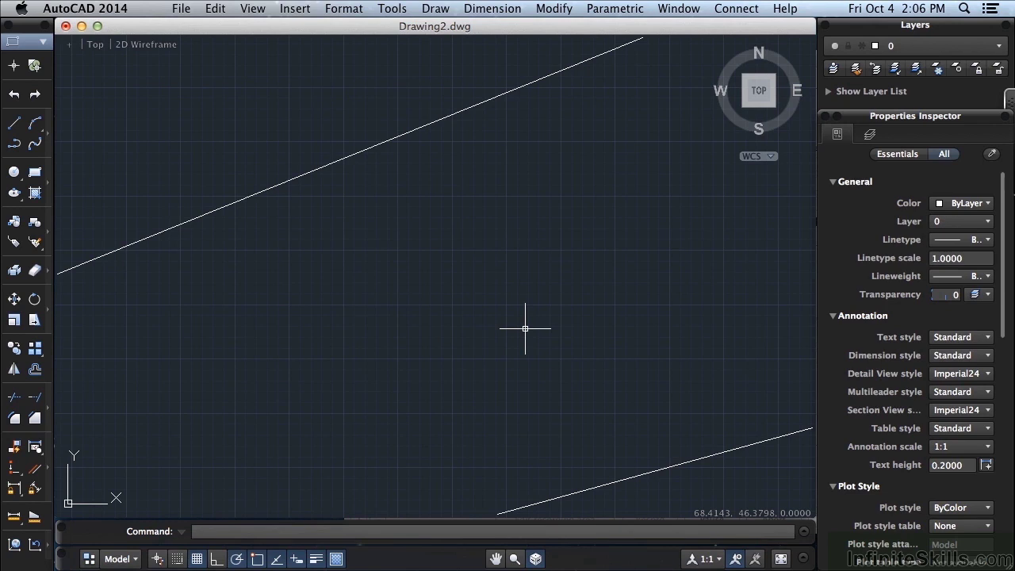
{"action": "scroll", "coordinate": [442, 320], "scroll_direction": "down", "scroll_amount": 6}
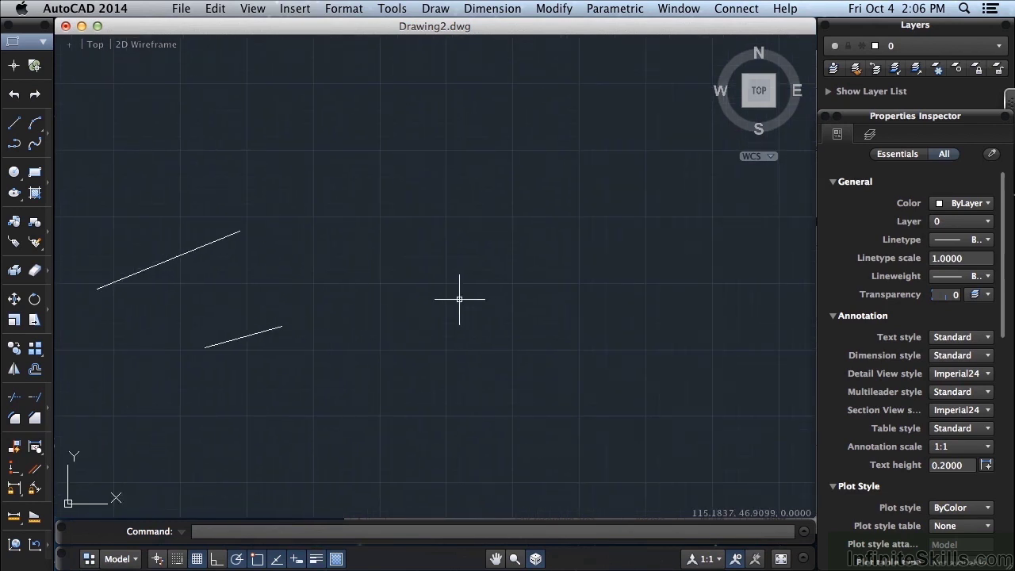
Draw a small circle centred just right of the two lines
{"action": "type", "text": "c"}
{"action": "key", "text": "Return"}
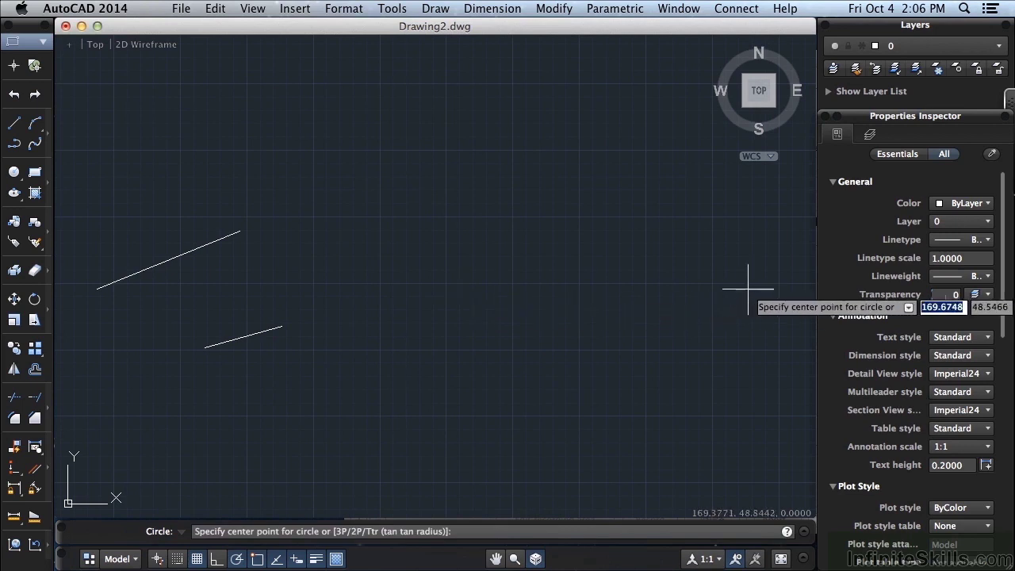
{"action": "left_click", "coordinate": [737, 281]}
{"action": "left_click", "coordinate": [724, 287]}
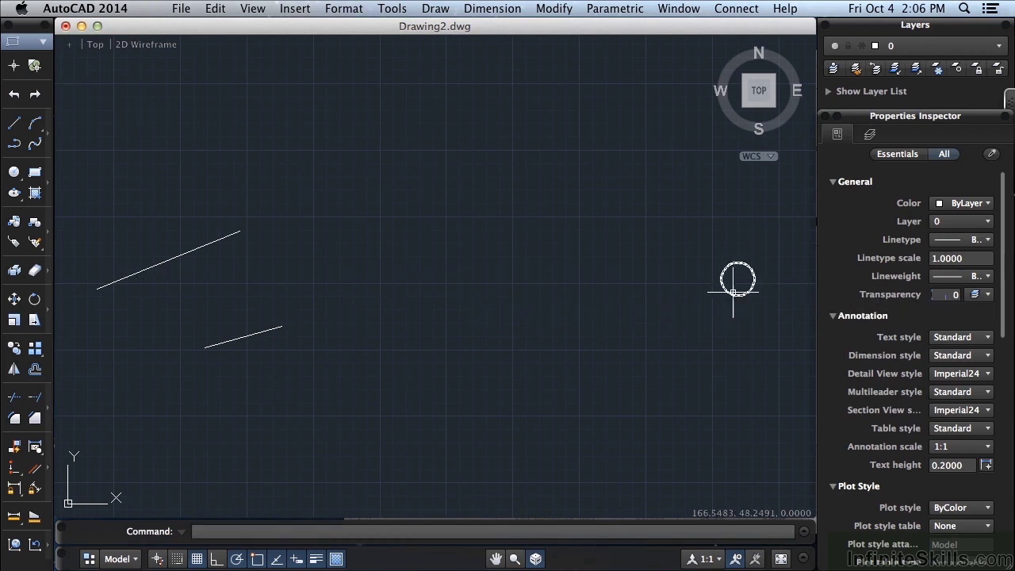
Pan and zoom to centre the new circle, then zoom out to show the whole drawing
{"action": "middle_click_drag", "start_coordinate": [537, 301], "coordinate": [315, 317]}
{"action": "middle_click_drag", "start_coordinate": [442, 307], "coordinate": [400, 302]}
{"action": "scroll", "coordinate": [400, 301], "scroll_direction": "up", "scroll_amount": 3}
{"action": "scroll", "coordinate": [510, 294], "scroll_direction": "up", "scroll_amount": 3}
{"action": "middle_click_drag", "start_coordinate": [510, 295], "coordinate": [468, 300]}
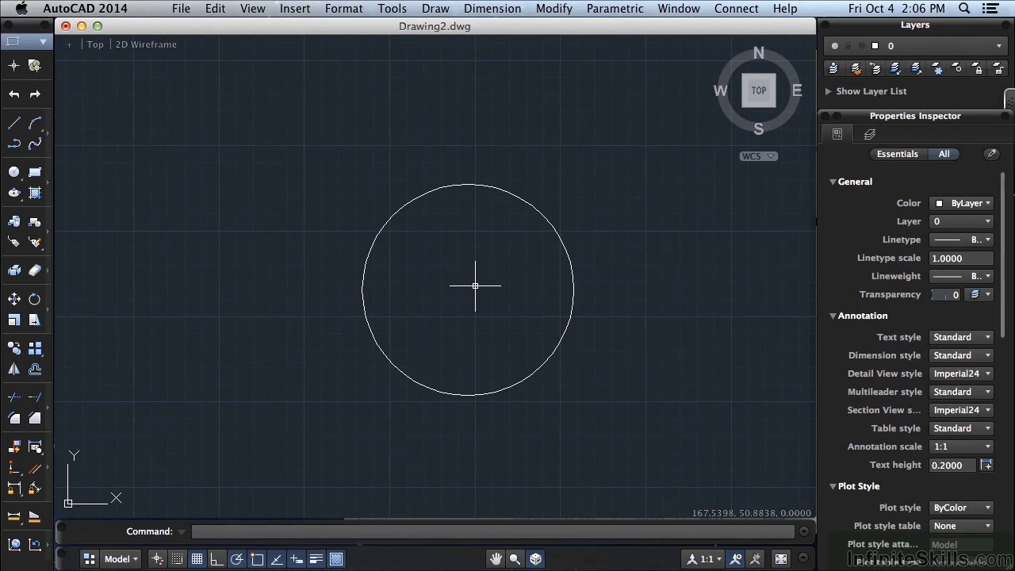
{"action": "middle_click", "coordinate": [528, 292]}
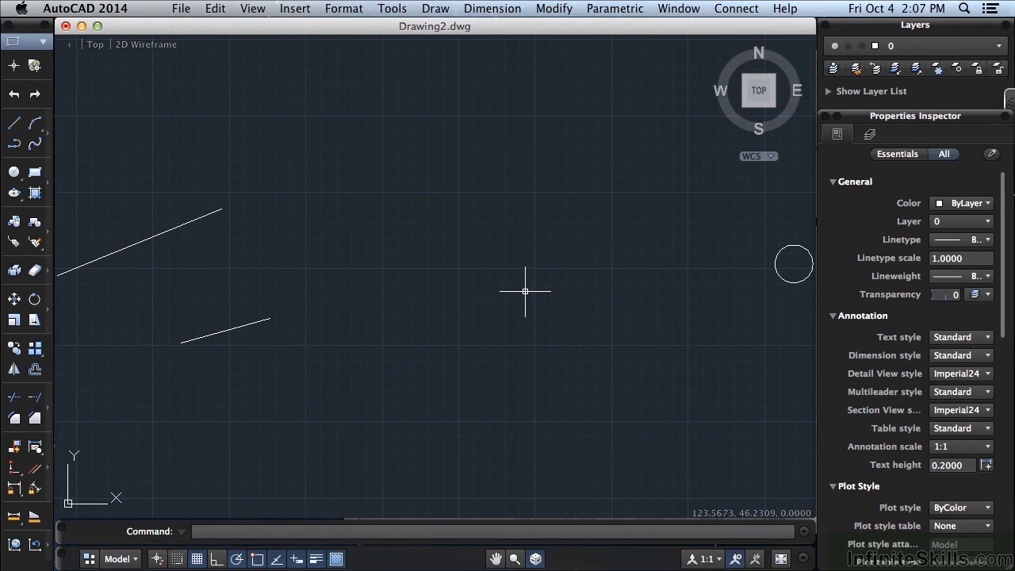
{"action": "scroll", "coordinate": [513, 294], "scroll_direction": "down", "scroll_amount": 3}
{"action": "scroll", "coordinate": [513, 294], "scroll_direction": "up", "scroll_amount": 3}
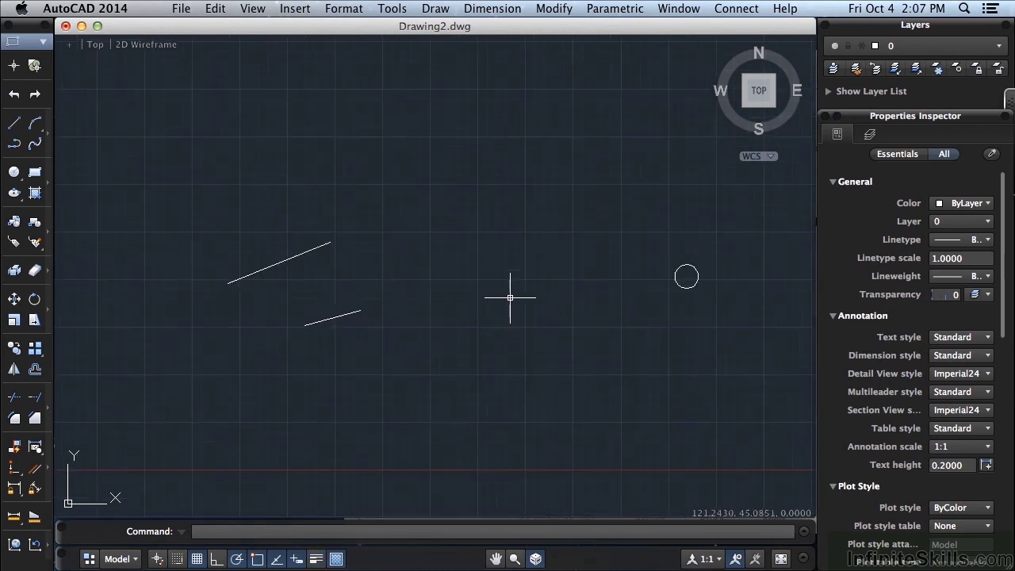
{"action": "scroll", "coordinate": [516, 305], "scroll_direction": "down", "scroll_amount": 4}
{"action": "middle_click_drag", "start_coordinate": [522, 313], "coordinate": [460, 301]}
{"action": "scroll", "coordinate": [459, 301], "scroll_direction": "up", "scroll_amount": 5}
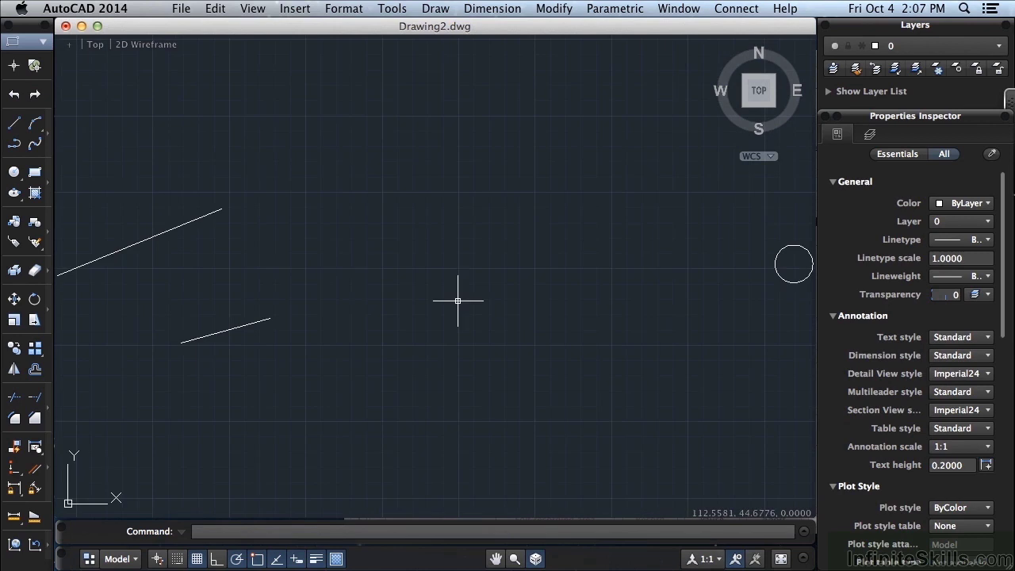
{"action": "scroll", "coordinate": [457, 301], "scroll_direction": "left", "scroll_amount": 5}
{"action": "scroll", "coordinate": [328, 336], "scroll_direction": "up", "scroll_amount": 6}
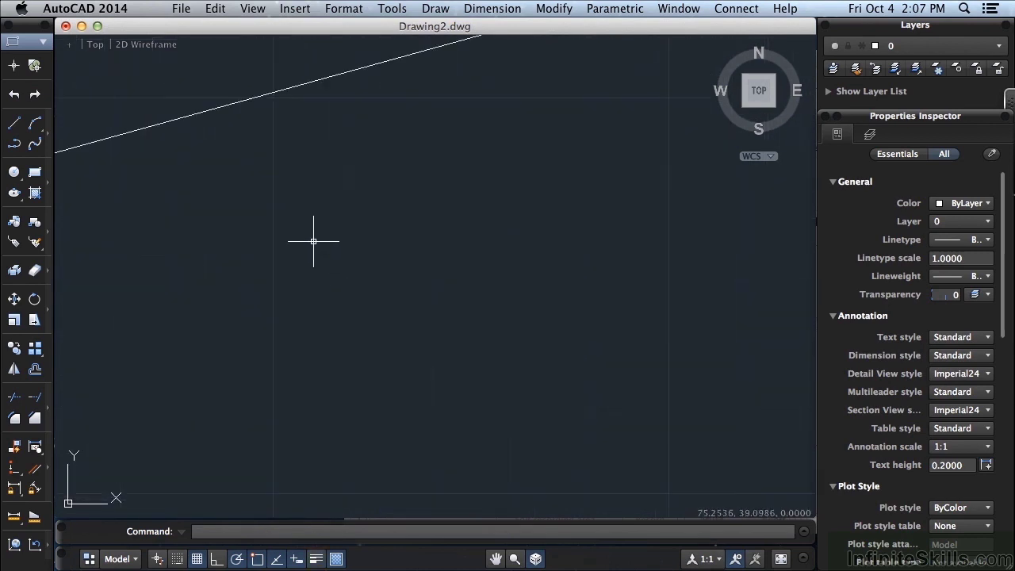
{"action": "scroll", "coordinate": [307, 227], "scroll_direction": "up", "scroll_amount": 3}
{"action": "scroll", "coordinate": [306, 228], "scroll_direction": "left", "scroll_amount": 3}
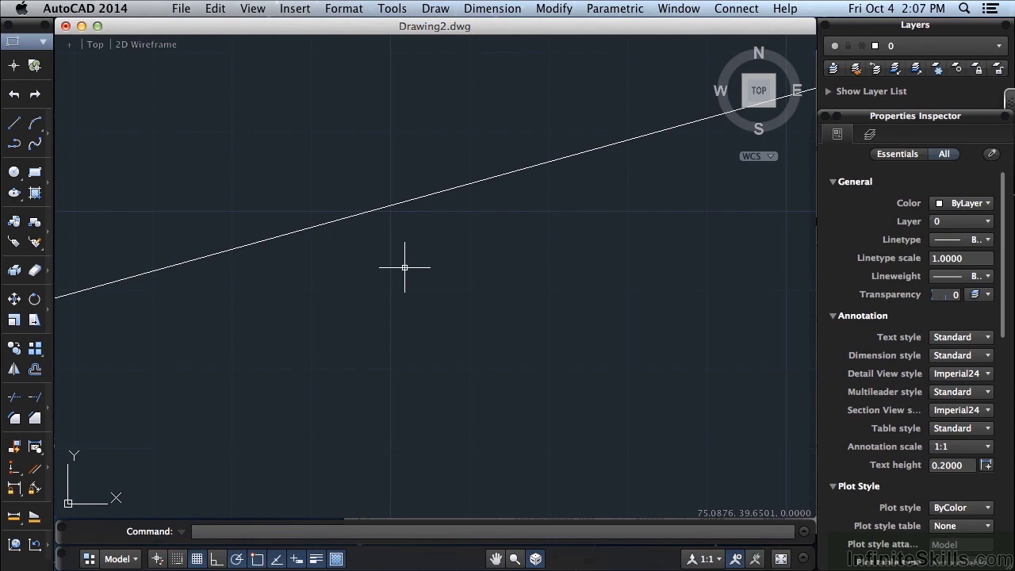
{"action": "scroll", "coordinate": [405, 268], "scroll_direction": "down", "scroll_amount": 5}
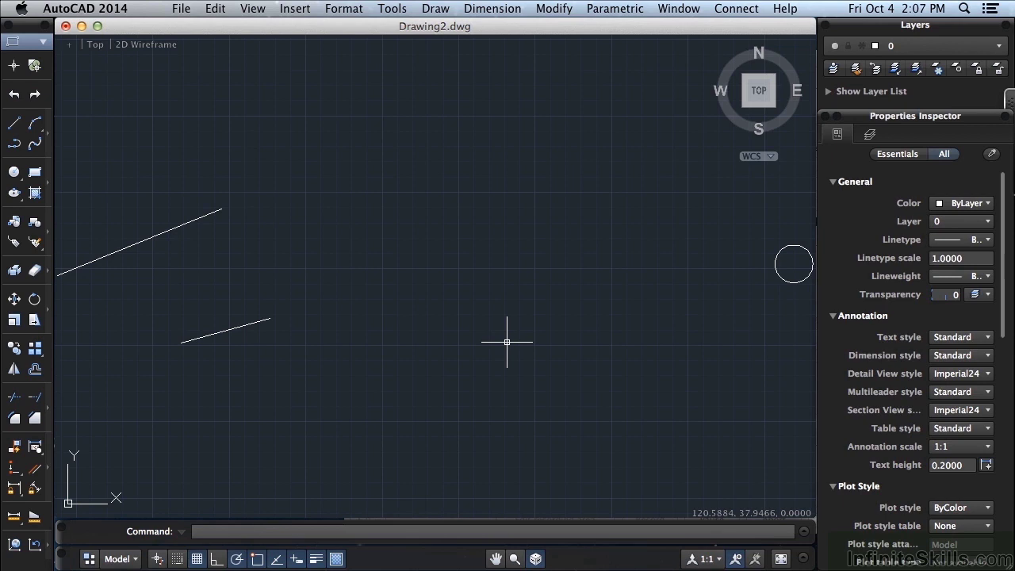
Lengthen the crosshair lines to about half in Preferences' Cursor & Selection settings
{"action": "type", "text": "OP"}
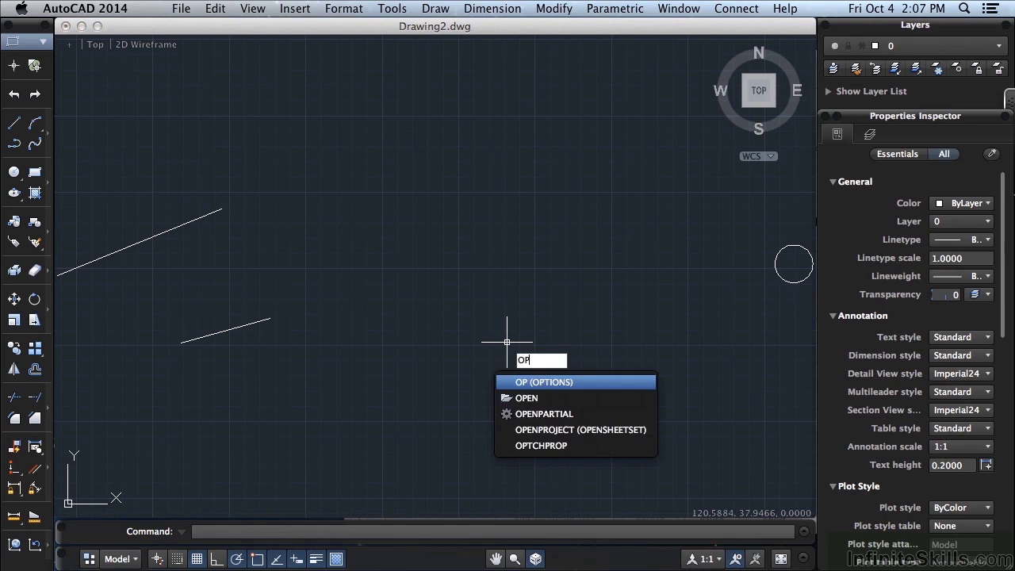
{"action": "key", "text": "Return"}
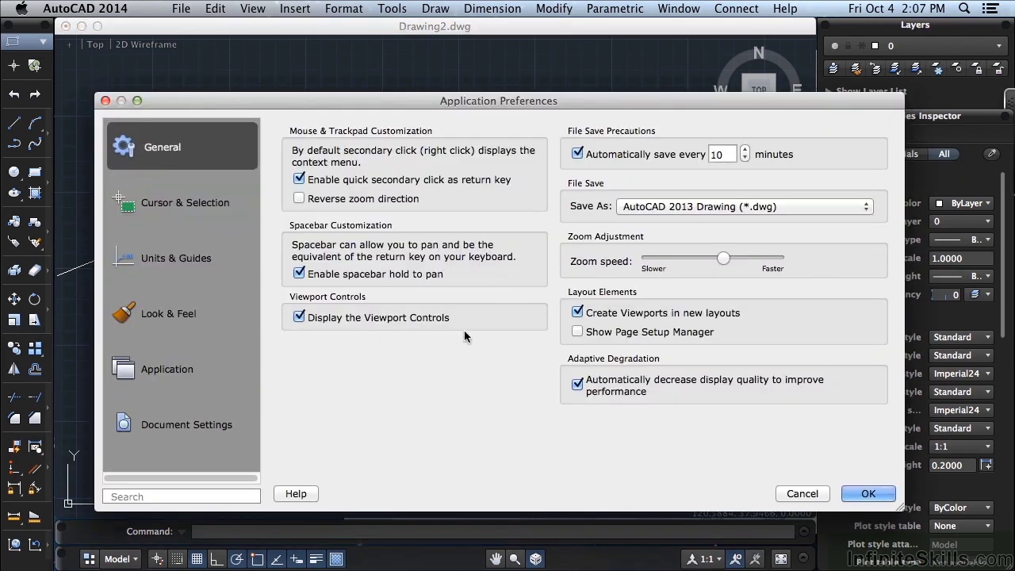
{"action": "key", "text": "Escape"}
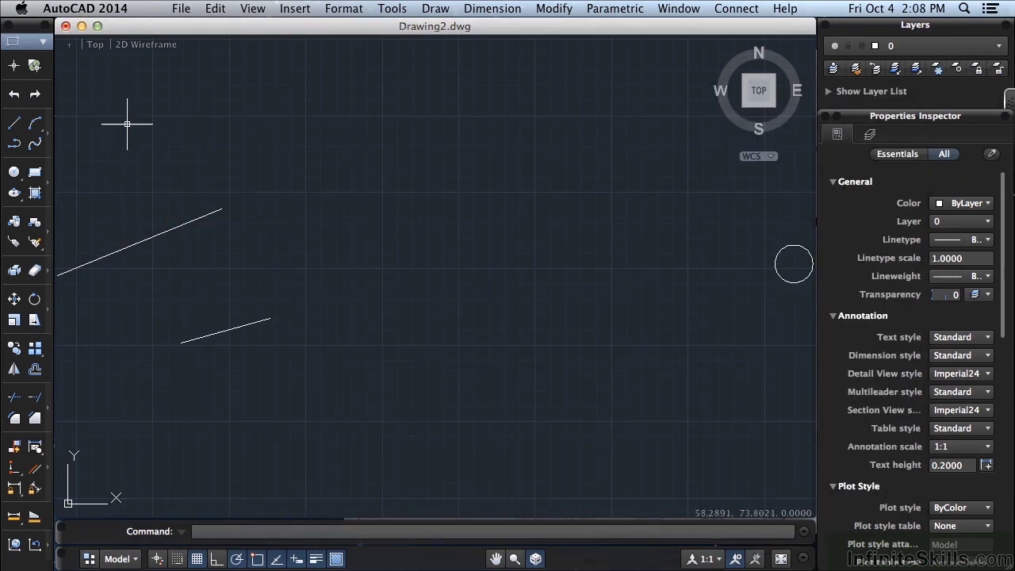
{"action": "right_click", "coordinate": [443, 265]}
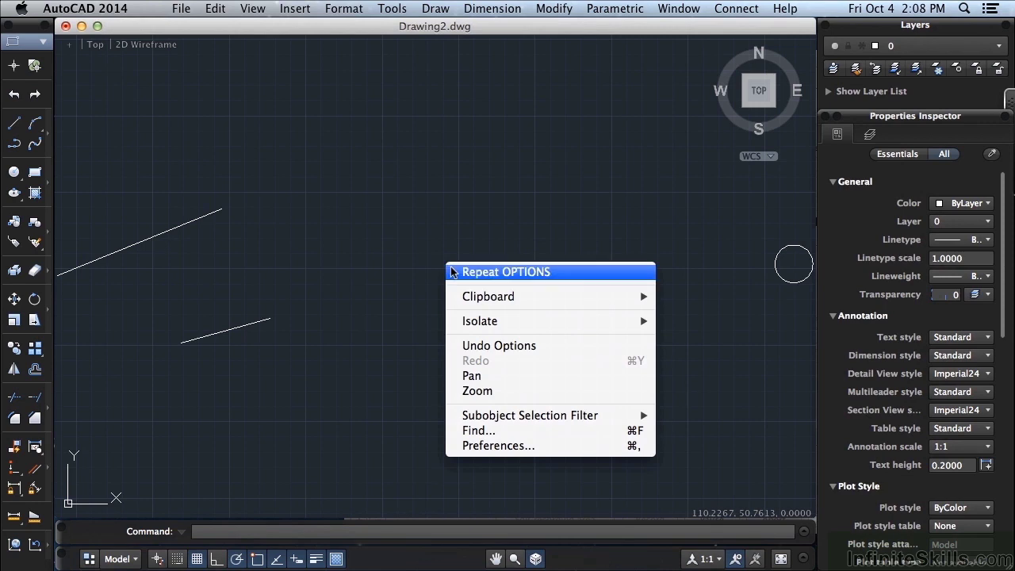
{"action": "left_click", "coordinate": [491, 447]}
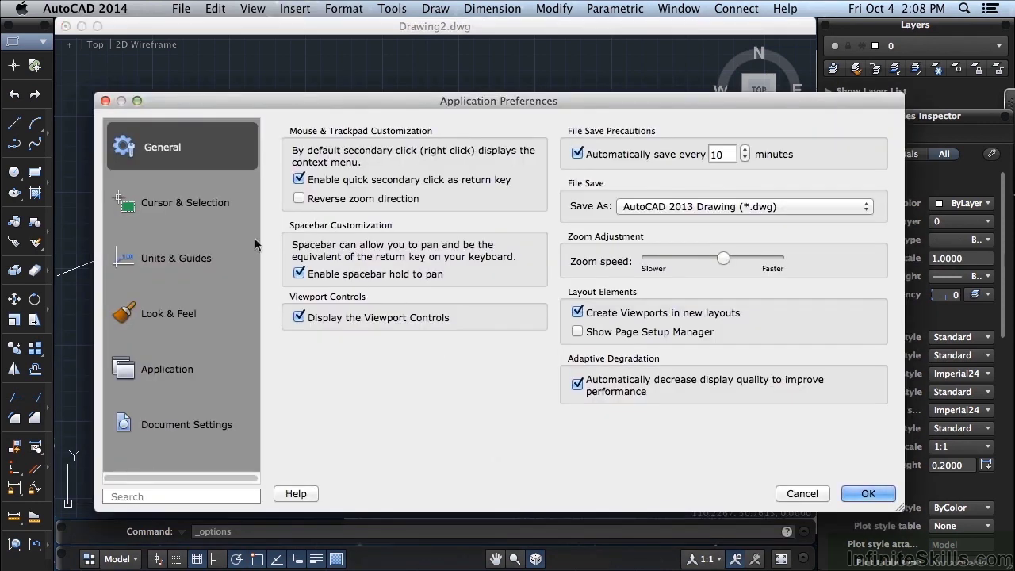
{"action": "left_click", "coordinate": [163, 206]}
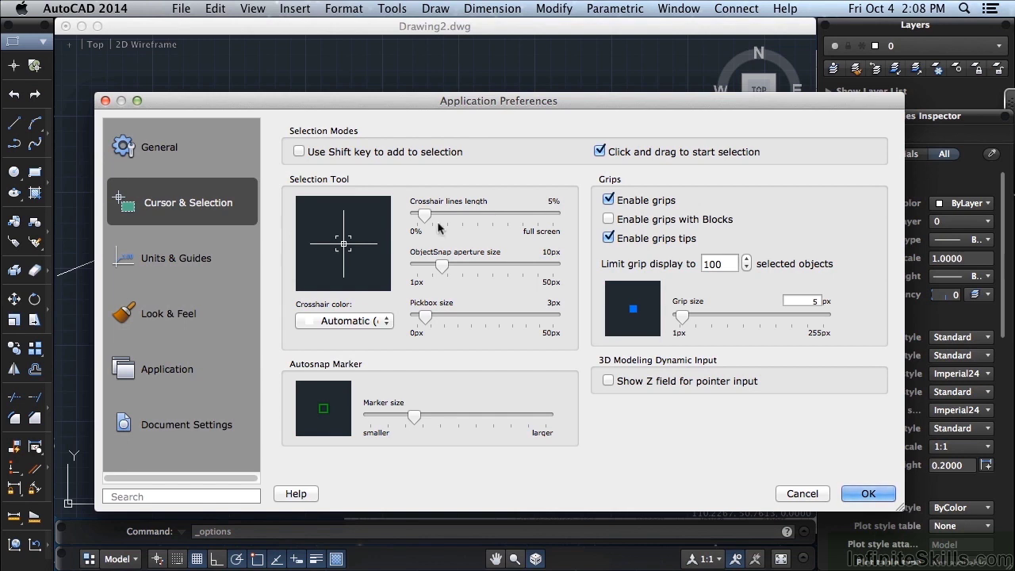
{"action": "left_click_drag", "start_coordinate": [426, 223], "coordinate": [486, 222]}
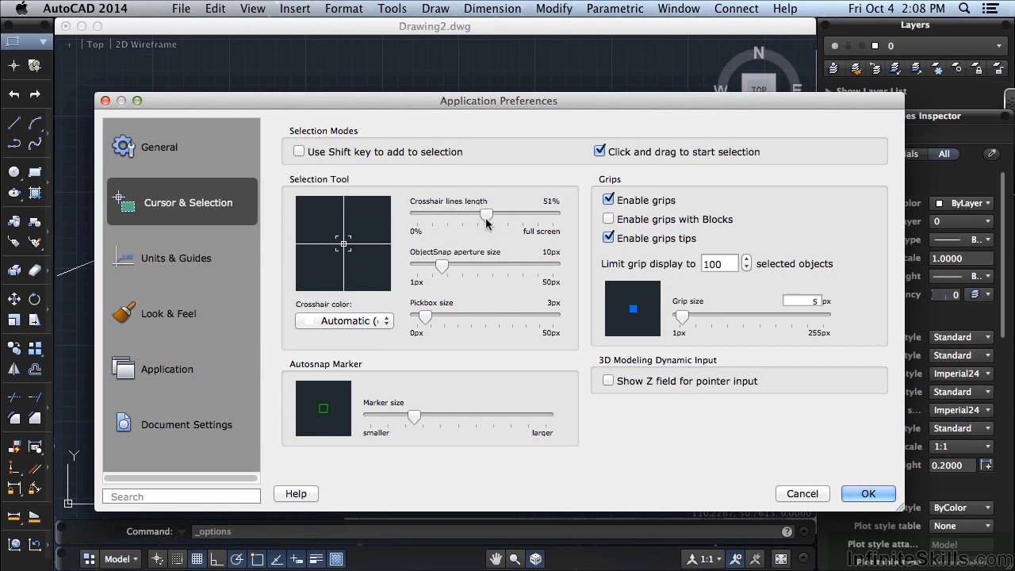
{"action": "left_click", "coordinate": [867, 495]}
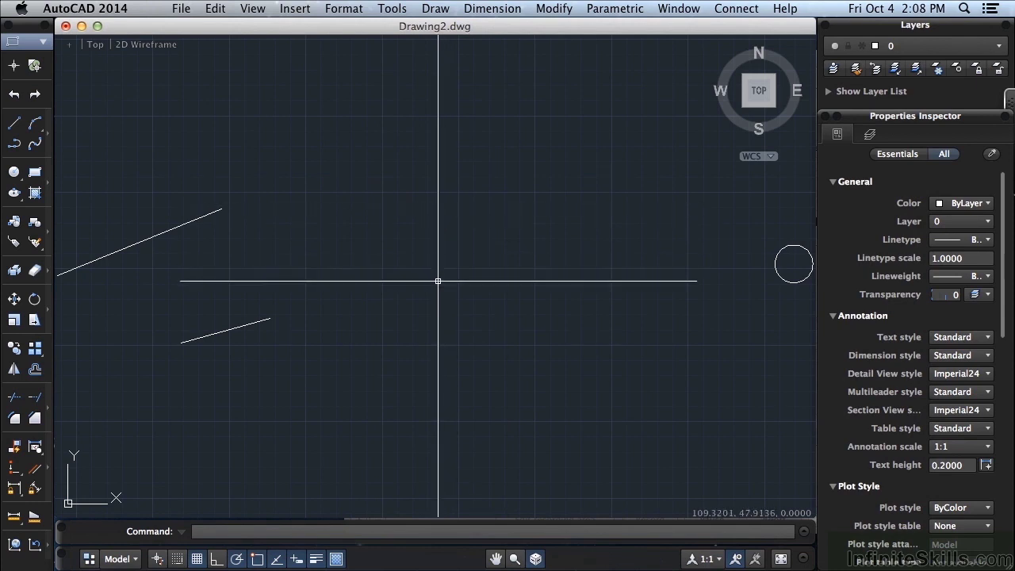
Reopen Preferences with OP and extend the crosshair lines to 100%
{"action": "type", "text": "op"}
{"action": "key", "text": "Return"}
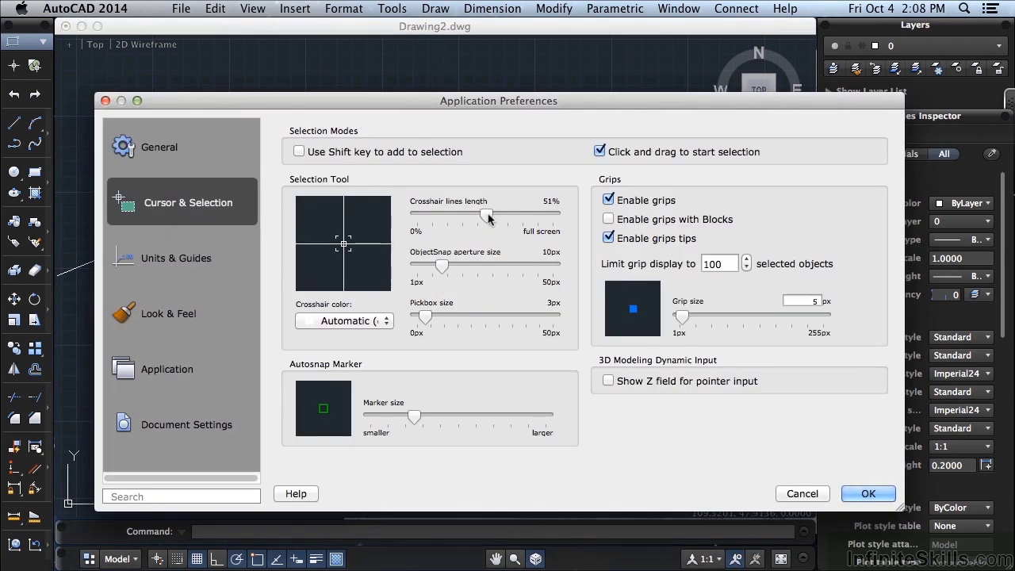
{"action": "left_click_drag", "start_coordinate": [486, 216], "coordinate": [564, 215]}
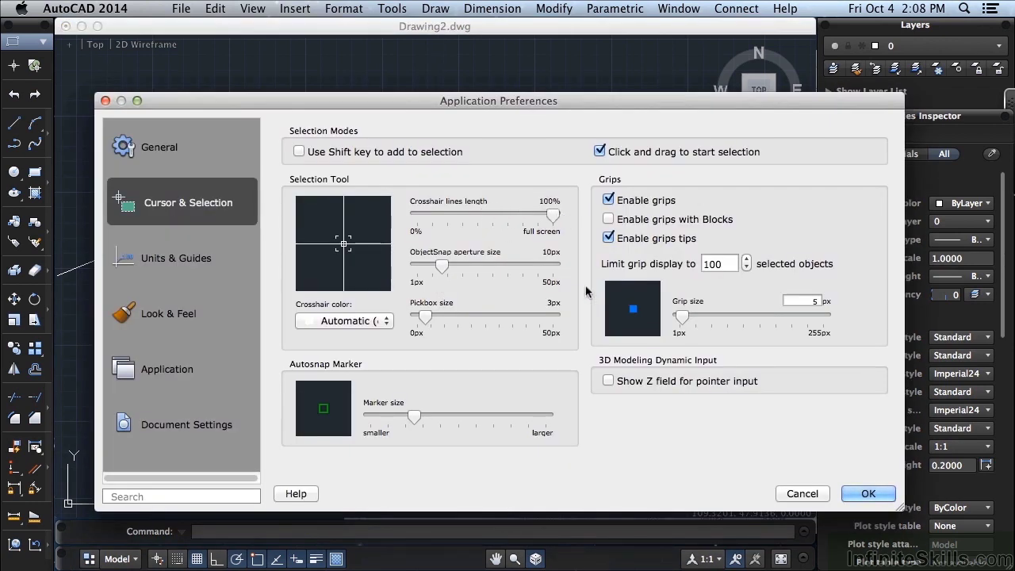
{"action": "left_click", "coordinate": [869, 493]}
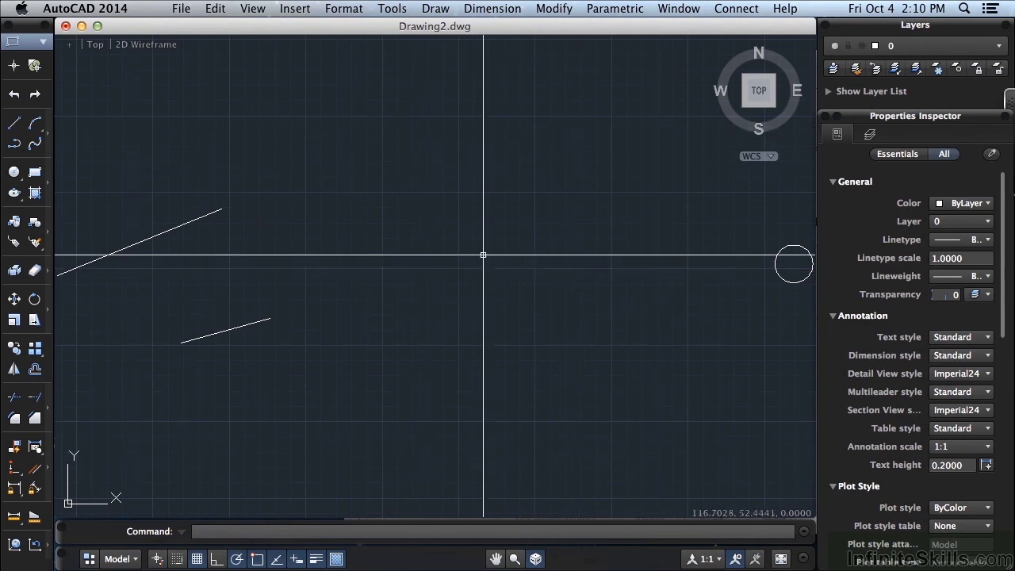
Zoom in and out to check the full-screen crosshairs, then open the Help menu
{"action": "scroll", "coordinate": [487, 356], "scroll_direction": "up", "scroll_amount": 5}
{"action": "scroll", "coordinate": [486, 357], "scroll_direction": "down", "scroll_amount": 5}
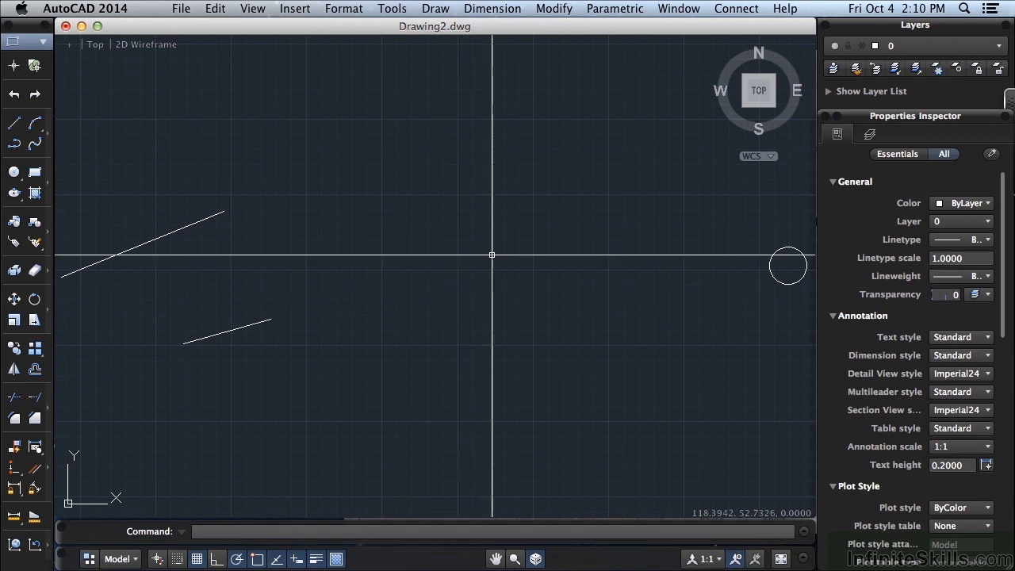
{"action": "left_click", "coordinate": [788, 9]}
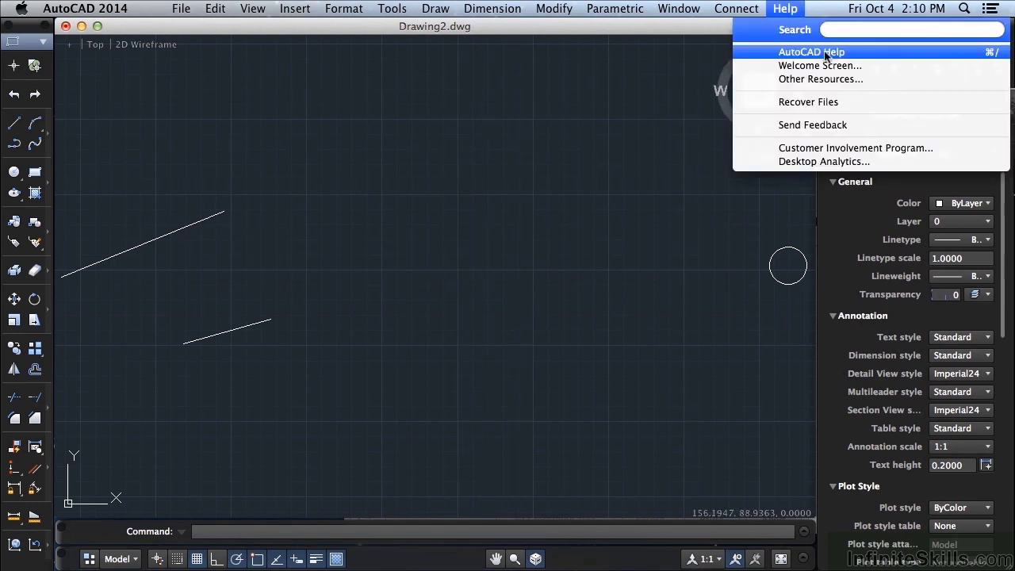